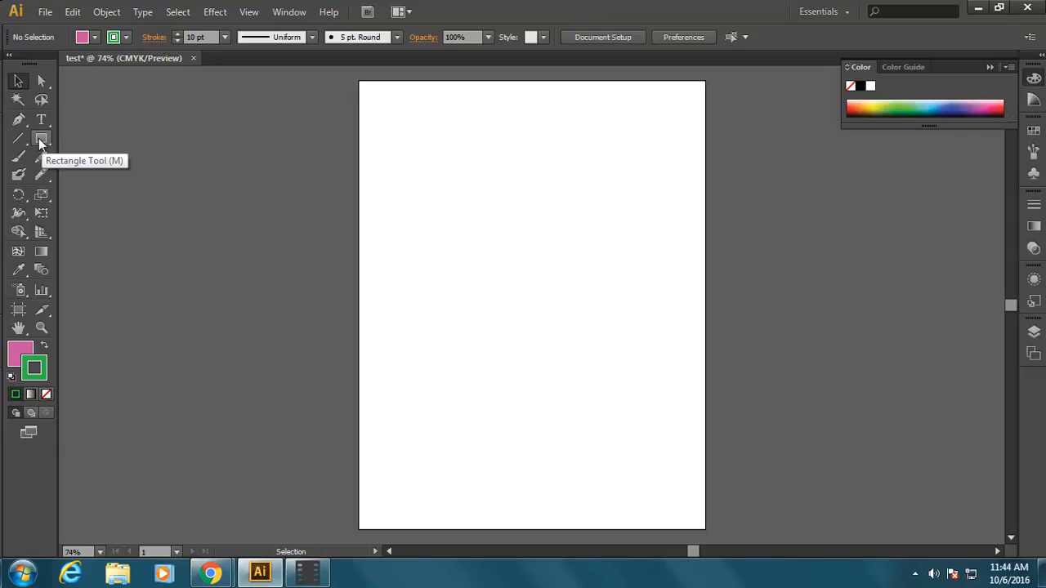
Step: Draw two rectangles, one about 159 by 207 pt in the page's upper left and a taller one at its upper right
{"action": "left_click", "coordinate": [41, 143]}
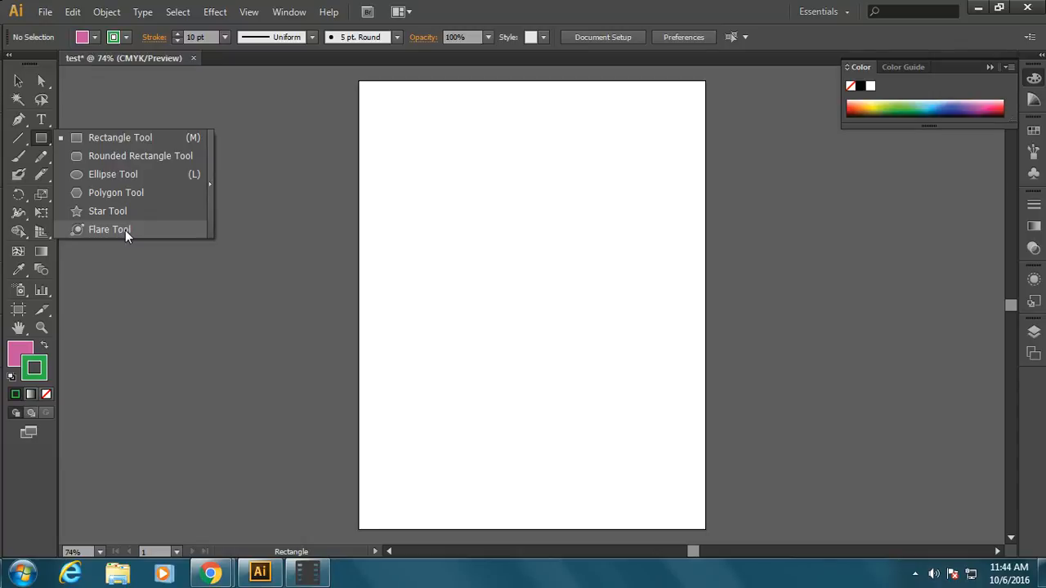
{"action": "left_click", "coordinate": [123, 143]}
{"action": "left_click_drag", "start_coordinate": [423, 129], "coordinate": [513, 245]}
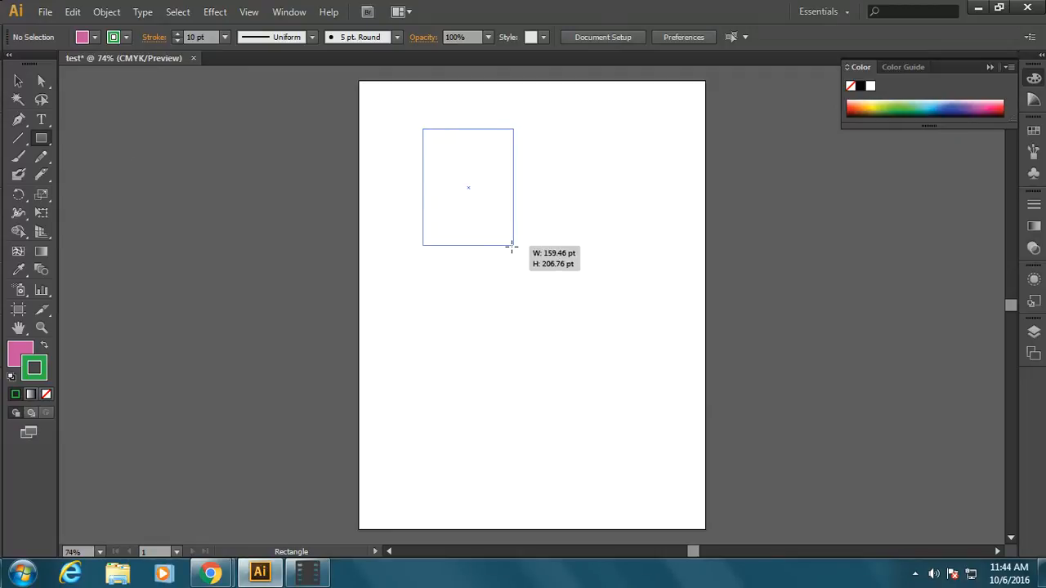
{"action": "mouse_move", "coordinate": [588, 147]}
{"action": "left_mouse_down"}
{"action": "mouse_move", "coordinate": [656, 254]}
{"action": "mouse_move", "coordinate": [693, 356]}
{"action": "left_mouse_up"}
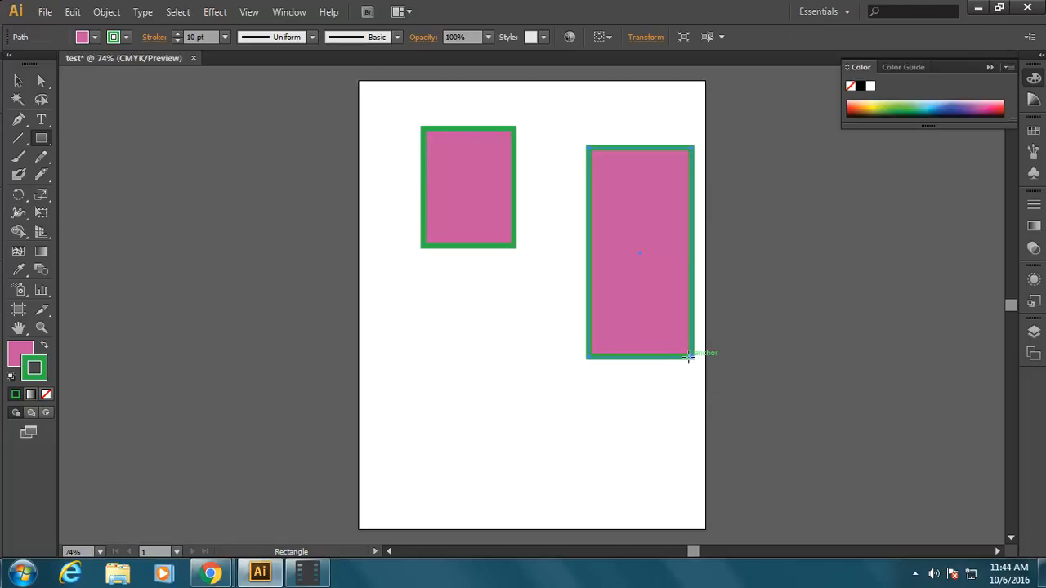
Step: Reset the tall rectangle to the default fill and stroke, and draw four more rectangles across the lower part of the page
{"action": "left_click", "coordinate": [11, 378]}
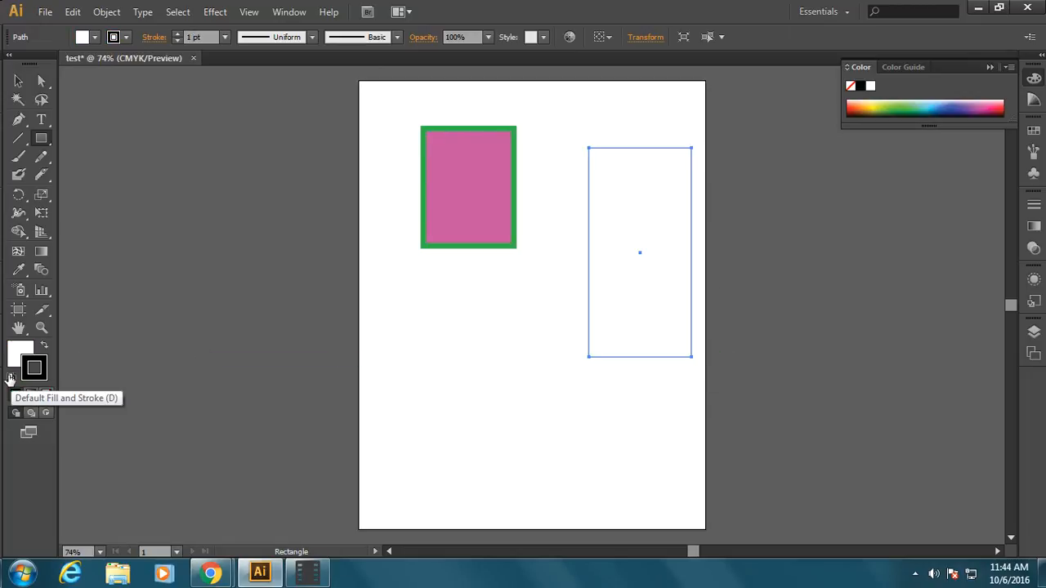
{"action": "left_click_drag", "start_coordinate": [380, 282], "coordinate": [479, 377]}
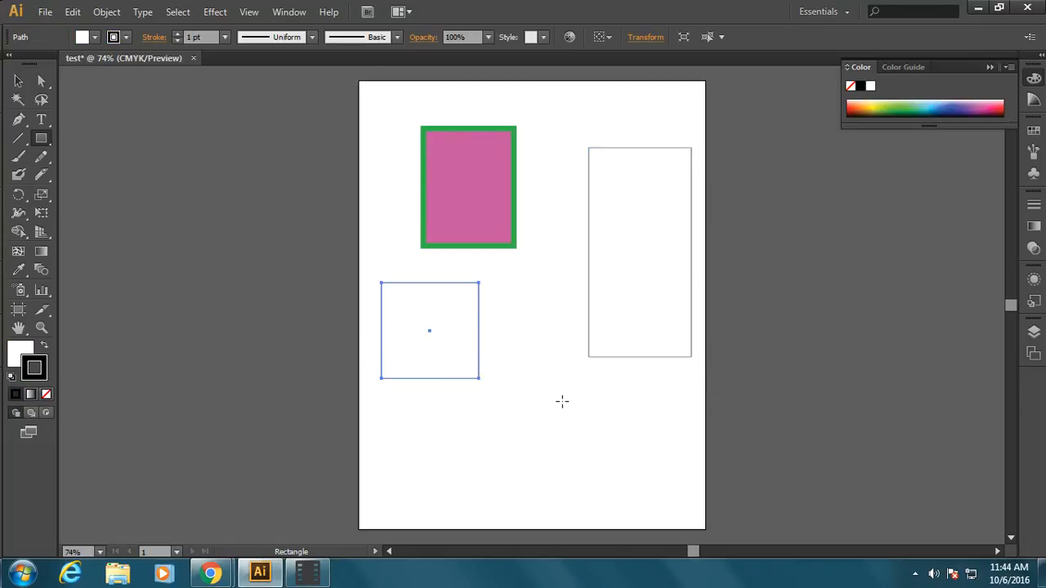
{"action": "left_click_drag", "start_coordinate": [509, 292], "coordinate": [583, 457]}
{"action": "left_click_drag", "start_coordinate": [380, 405], "coordinate": [473, 464]}
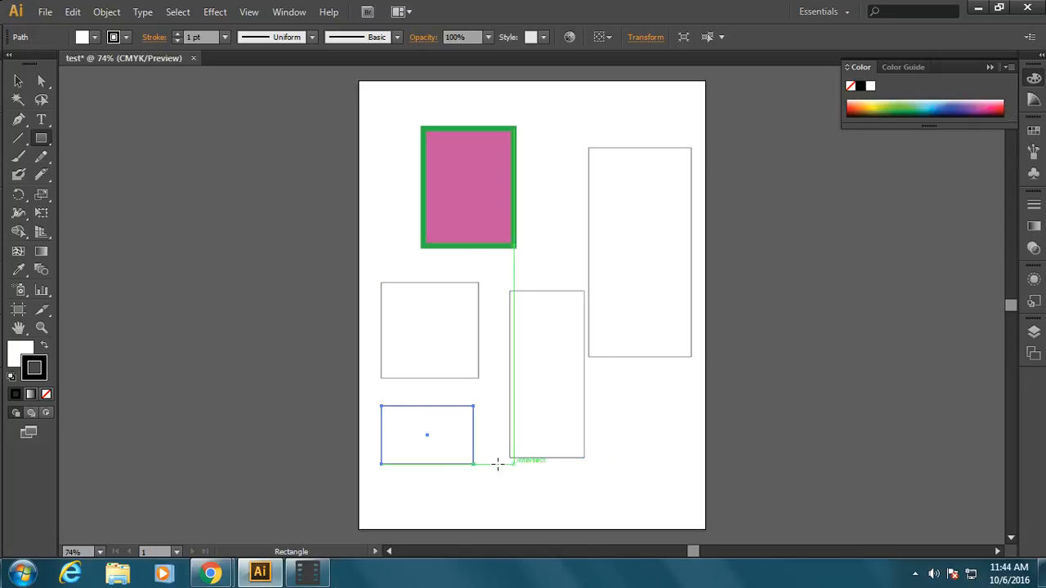
{"action": "left_click_drag", "start_coordinate": [672, 471], "coordinate": [603, 374]}
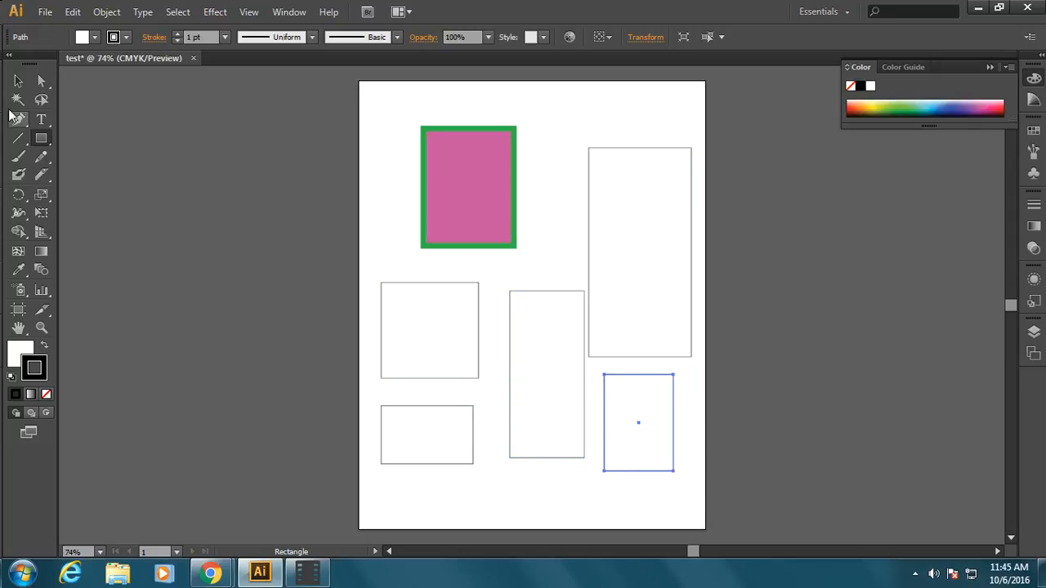
Step: Tear off the shape tools as a floating palette and place it just beside the top of the toolbox
{"action": "left_click", "coordinate": [36, 141]}
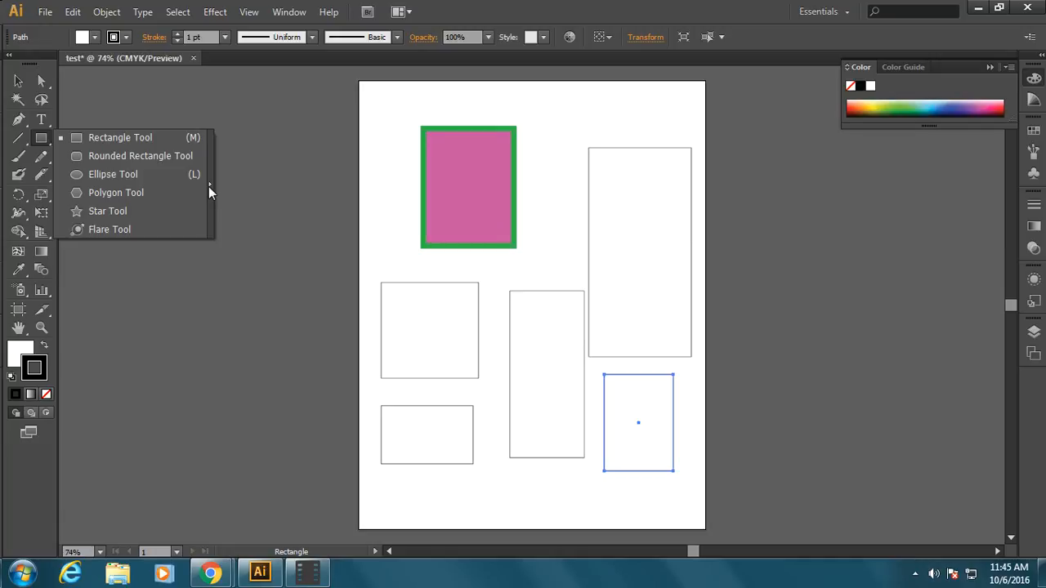
{"action": "left_click", "coordinate": [208, 187]}
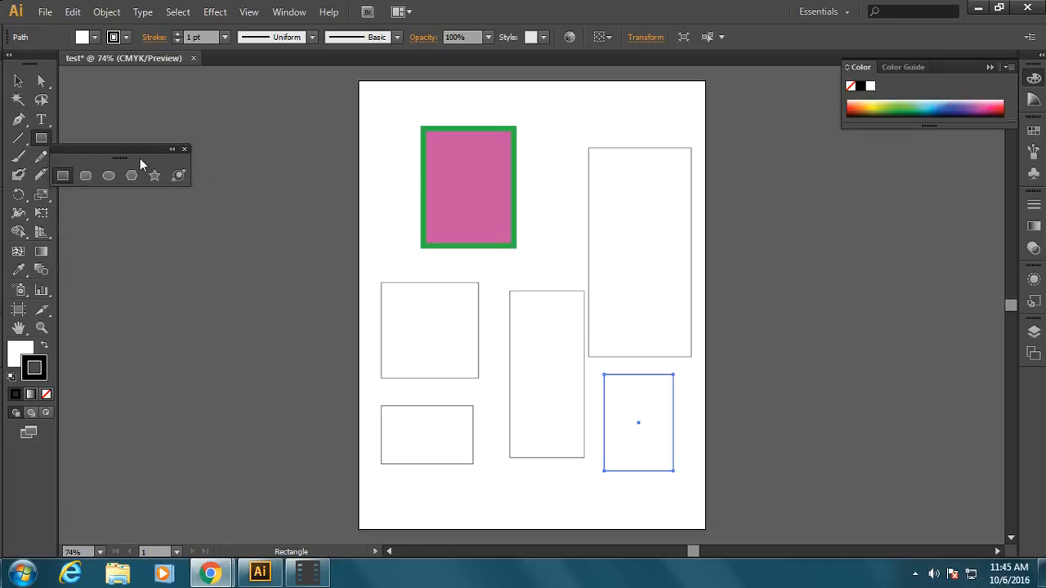
{"action": "left_click_drag", "start_coordinate": [134, 152], "coordinate": [149, 85]}
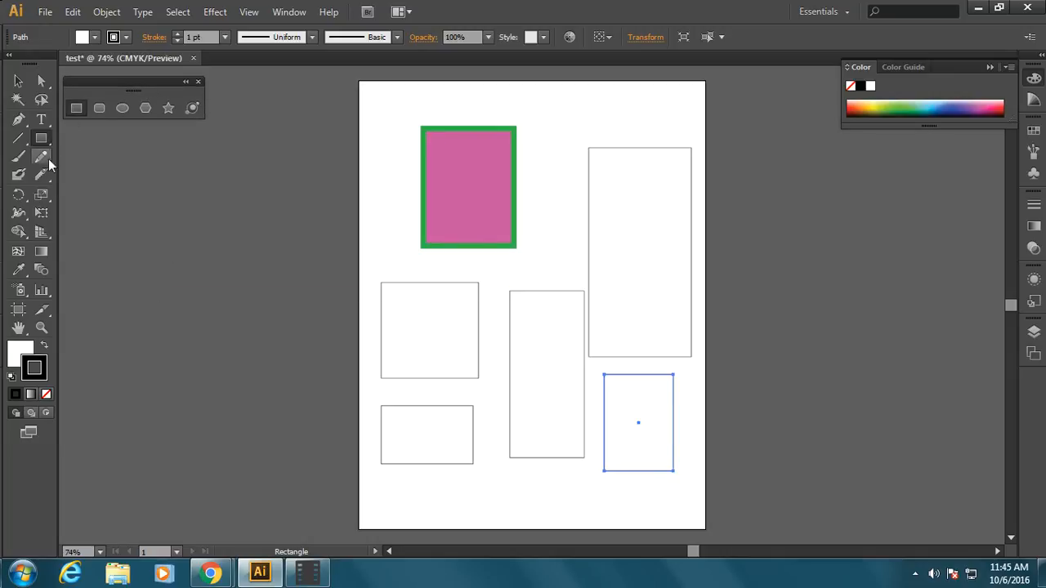
Step: Select all six rectangles on the artboard and delete them
{"action": "left_click", "coordinate": [18, 81]}
{"action": "left_click_drag", "start_coordinate": [362, 170], "coordinate": [696, 490]}
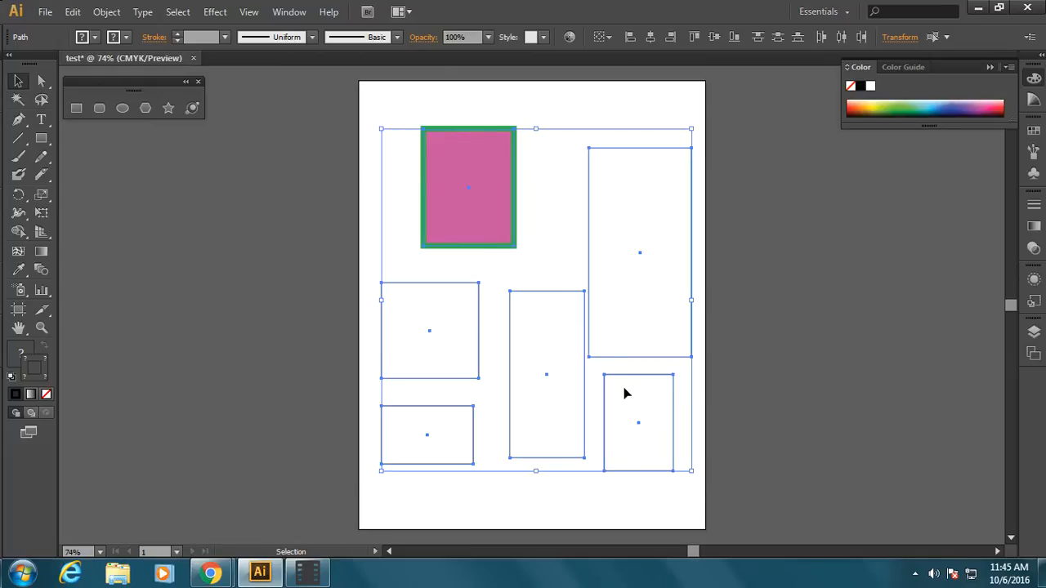
{"action": "key", "text": "Delete"}
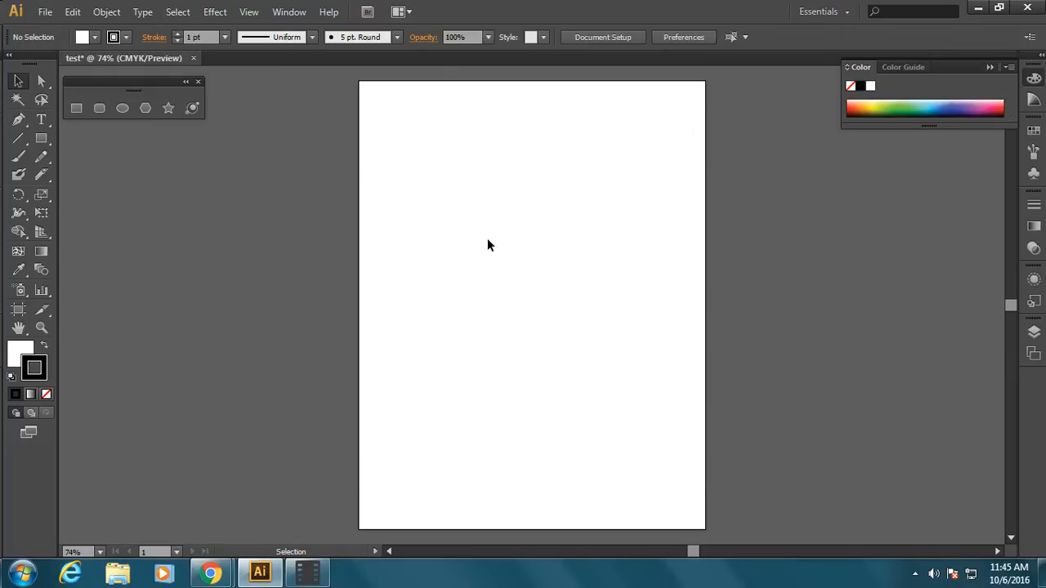
Step: Draw a rounded rectangle about 168 by 188 pt in the page's upper left and an ellipse of similar height to its right
{"action": "left_click", "coordinate": [100, 109]}
{"action": "left_click_drag", "start_coordinate": [397, 110], "coordinate": [493, 217]}
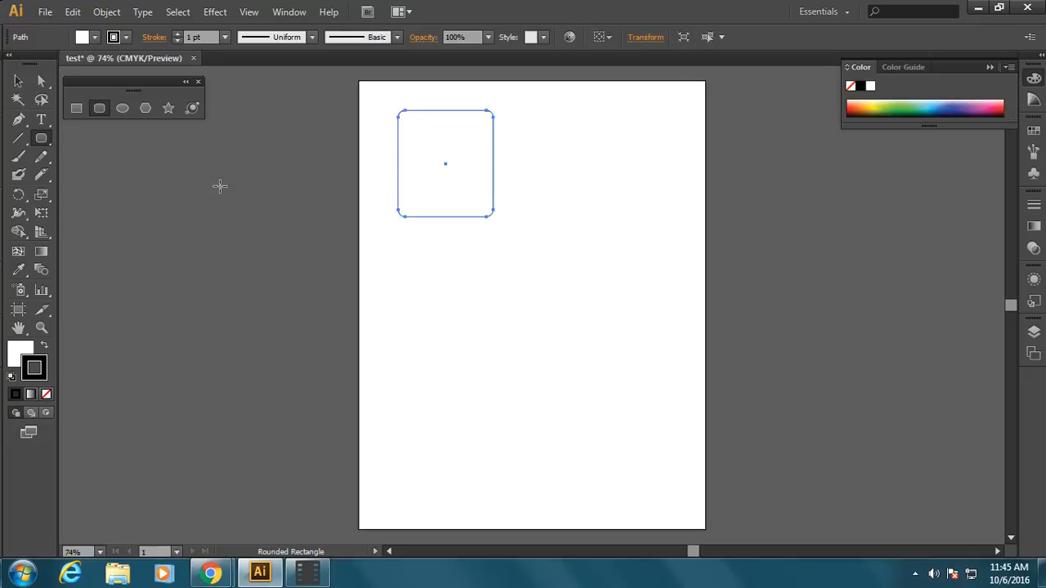
{"action": "left_click", "coordinate": [122, 108]}
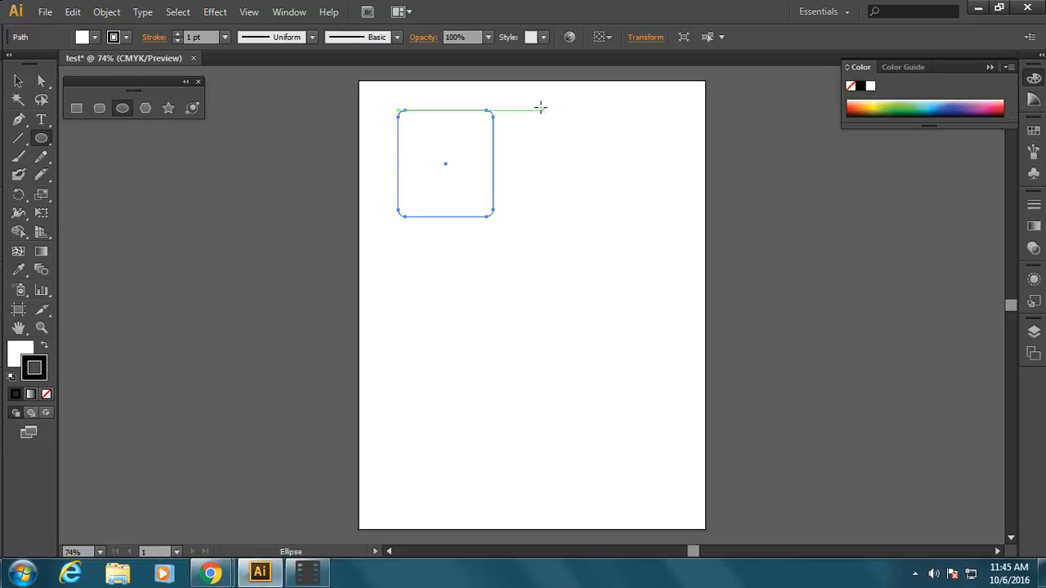
{"action": "left_click_drag", "start_coordinate": [545, 110], "coordinate": [662, 216]}
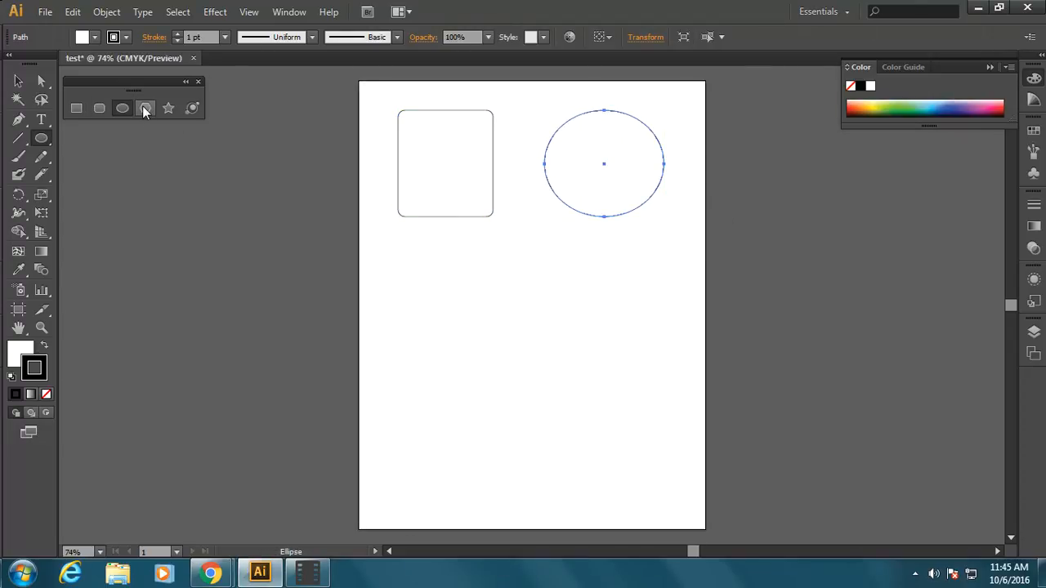
Step: Draw a hexagon of about 65 pt radius below the rounded rectangle and a larger five-pointed star to its right
{"action": "left_click", "coordinate": [145, 108]}
{"action": "left_click_drag", "start_coordinate": [397, 272], "coordinate": [431, 278]}
{"action": "left_click", "coordinate": [168, 108]}
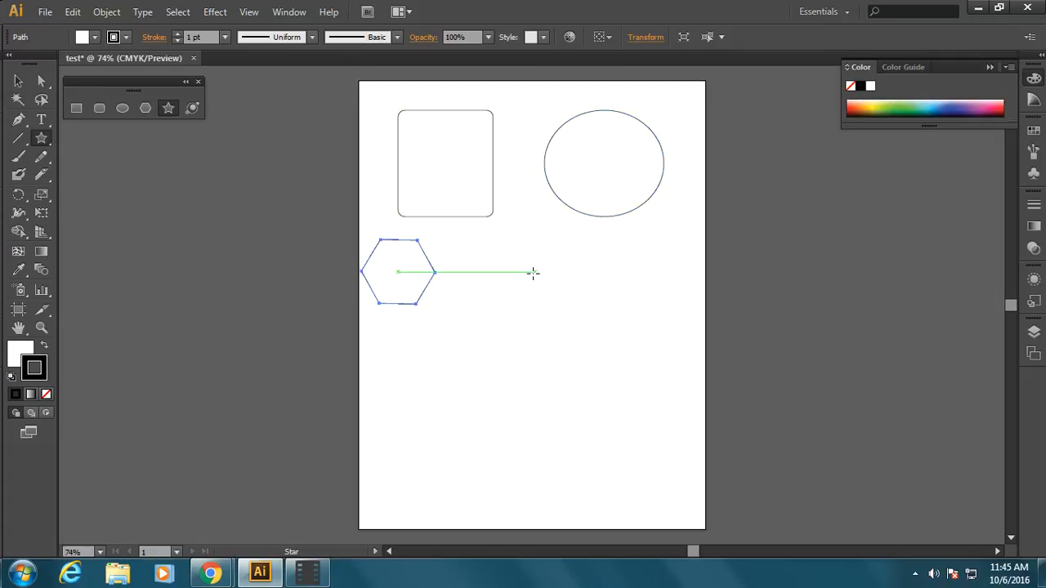
{"action": "left_click_drag", "start_coordinate": [533, 273], "coordinate": [564, 320]}
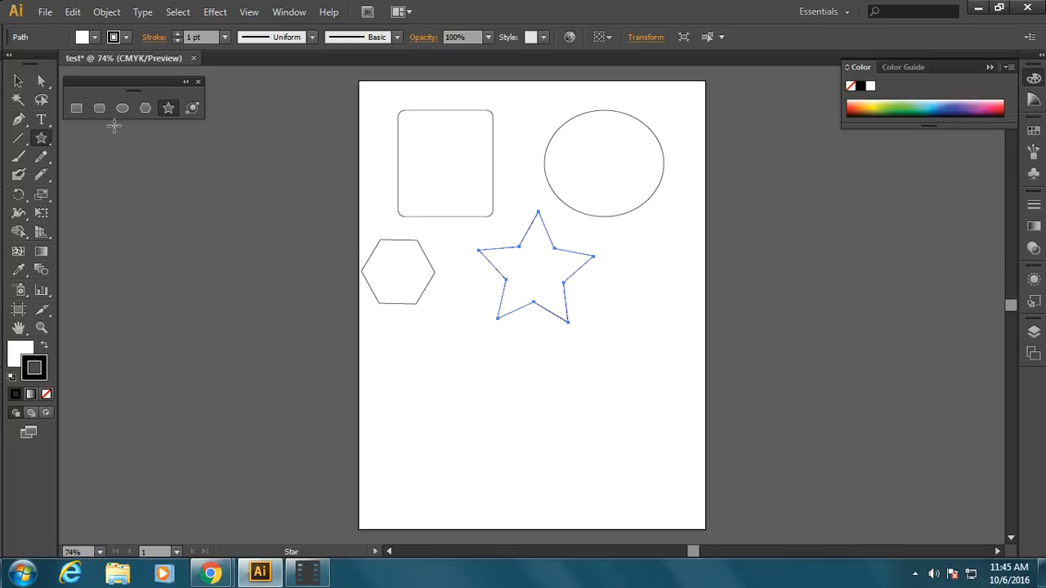
Step: Create a 150 by 150 pt square with exact dimensions in the empty area below the hexagon and star
{"action": "left_click", "coordinate": [73, 107]}
{"action": "left_click", "coordinate": [429, 391]}
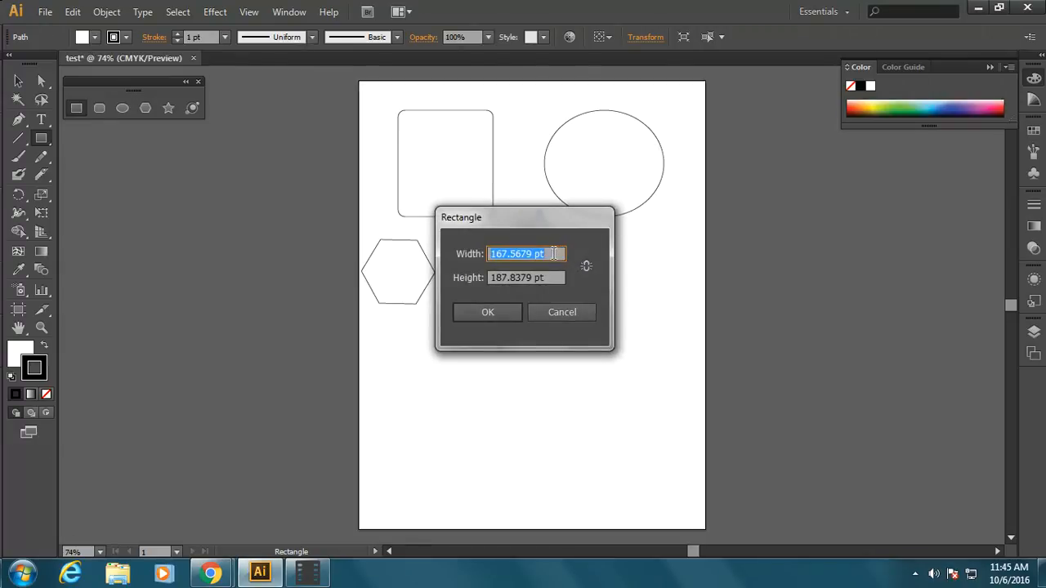
{"action": "type", "text": "15"}
{"action": "type", "text": "90"}
{"action": "type", "text": "0"}
{"action": "left_click_drag", "start_coordinate": [551, 278], "coordinate": [448, 281]}
{"action": "type", "text": "1"}
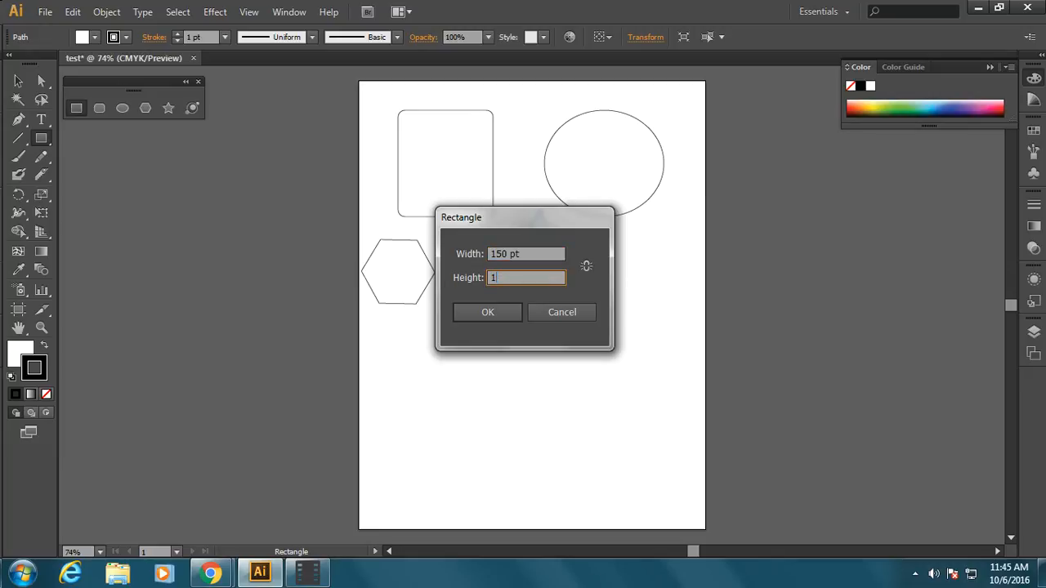
{"action": "type", "text": "50"}
{"action": "left_click", "coordinate": [491, 313]}
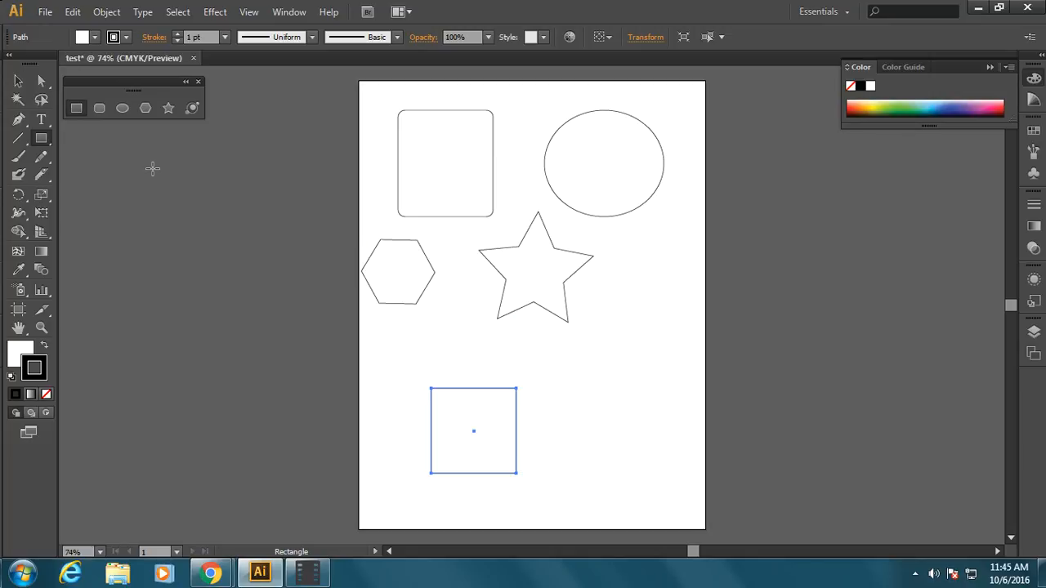
Step: Create a seven-sided polygon with a 64.8793 pt radius below and to the right of the five-pointed star
{"action": "left_click", "coordinate": [144, 109]}
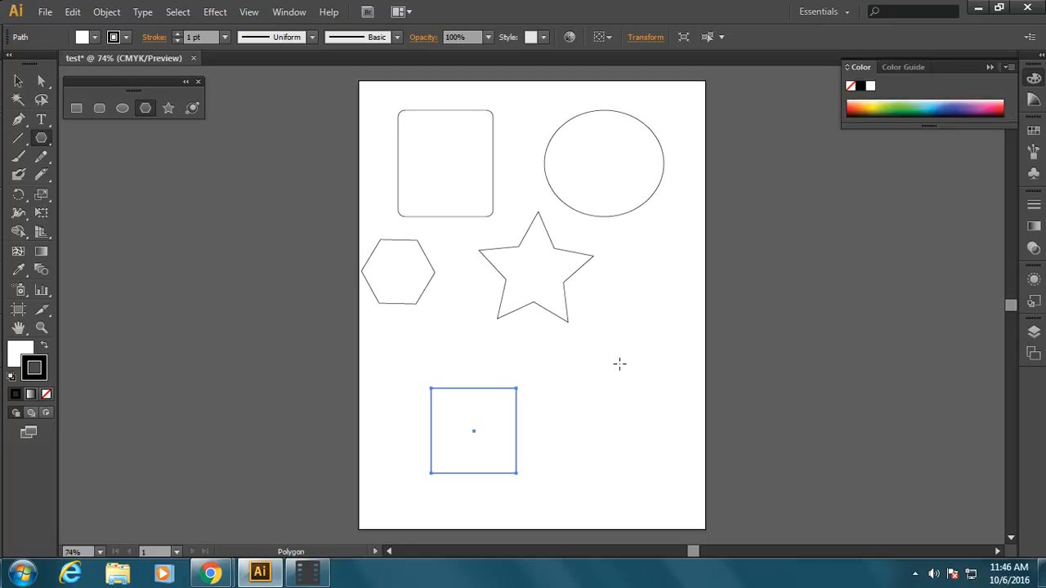
{"action": "left_click", "coordinate": [614, 368]}
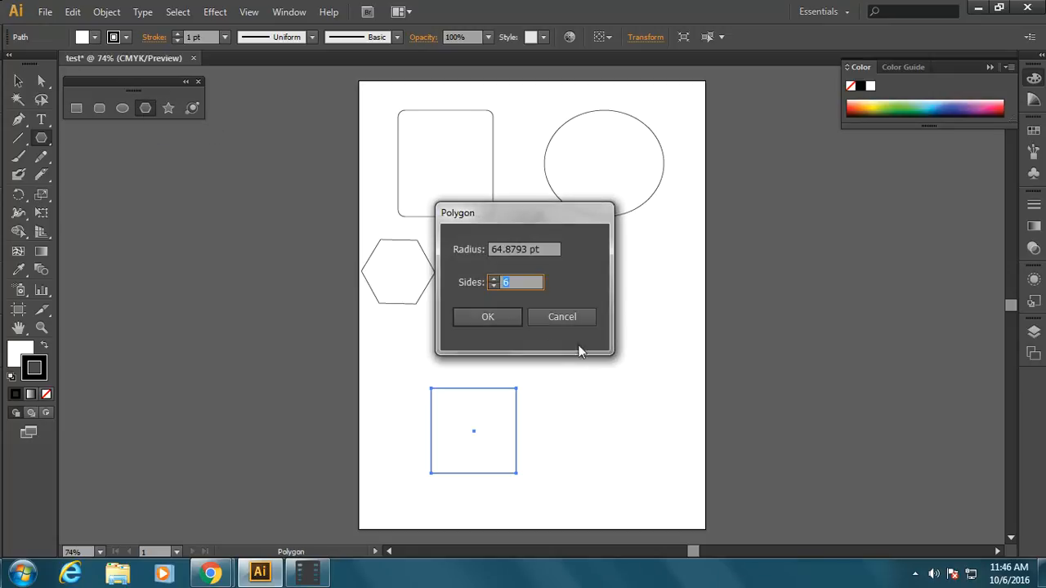
{"action": "left_click", "coordinate": [492, 279]}
{"action": "left_click", "coordinate": [482, 317]}
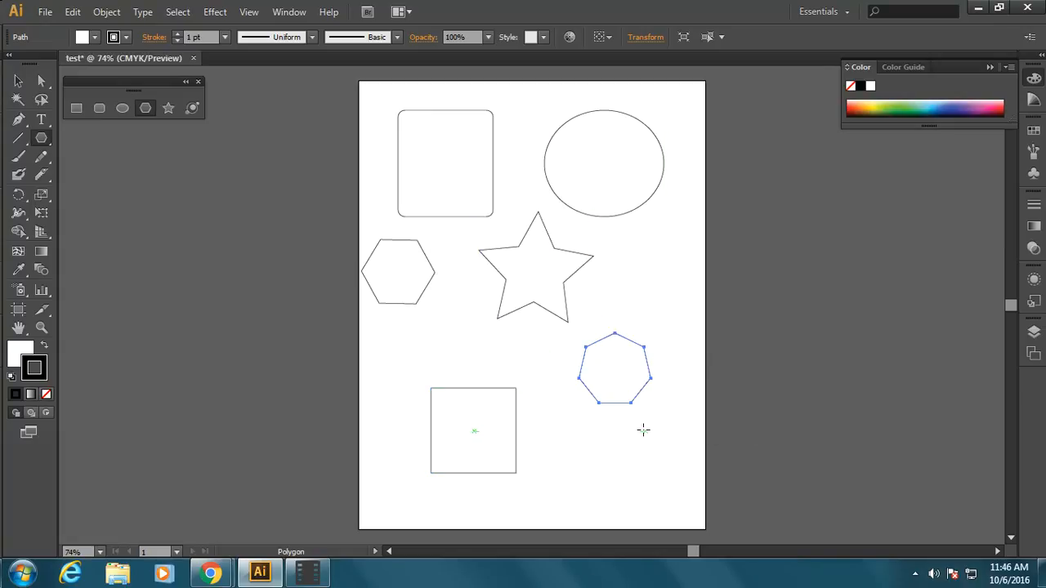
Step: Create a three-sided polygon with a 64.8793 pt radius to the right of the five-pointed star
{"action": "left_click", "coordinate": [645, 272]}
{"action": "key", "text": "Tab"}
{"action": "left_click", "coordinate": [491, 286]}
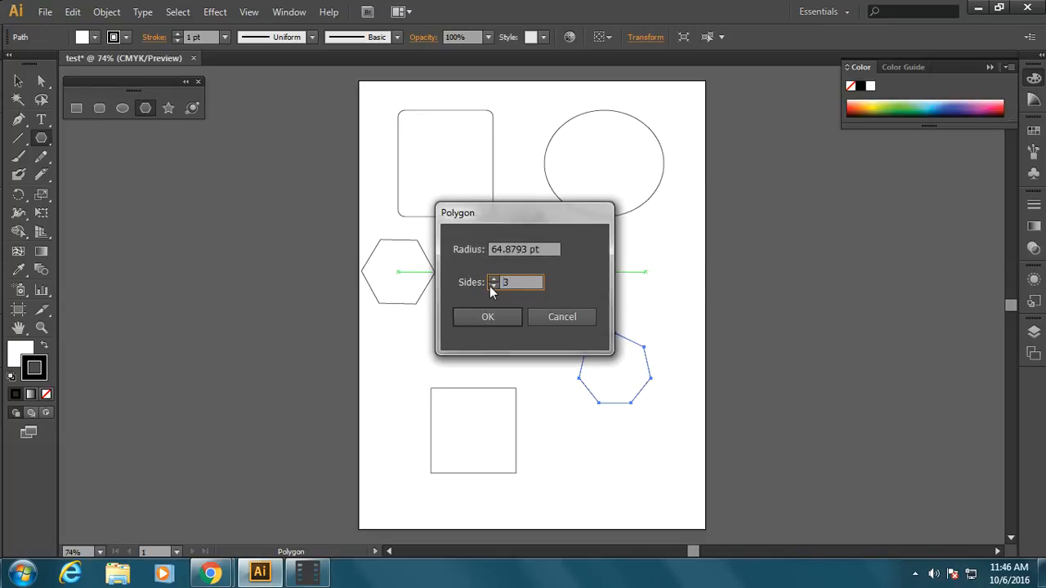
{"action": "left_click", "coordinate": [488, 317]}
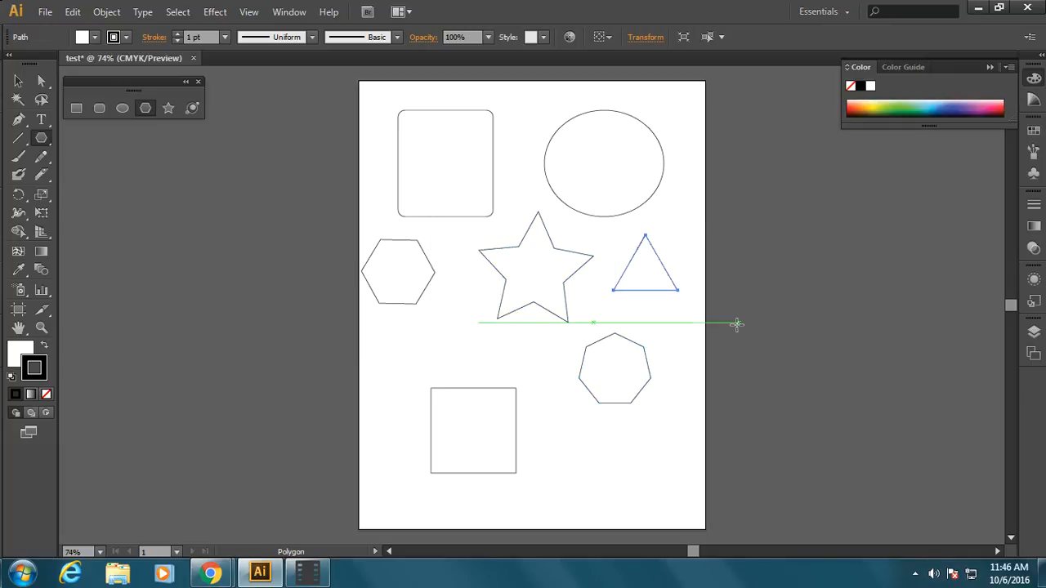
Step: Create a nine-pointed star with radii of 106.4483 pt and 53.2241 pt just below the hexagon
{"action": "left_click", "coordinate": [162, 110]}
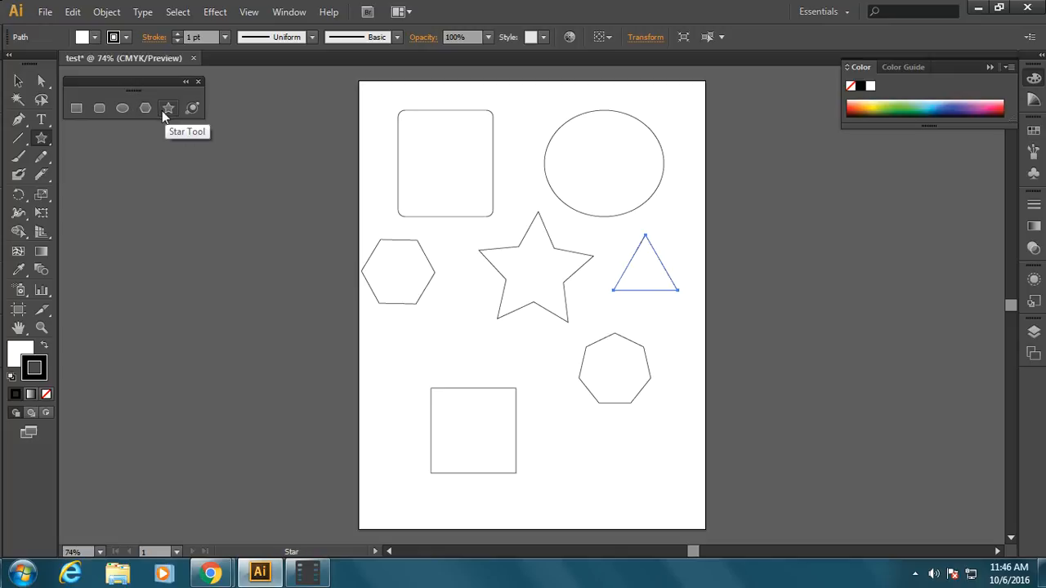
{"action": "left_click", "coordinate": [421, 344]}
{"action": "double_click", "coordinate": [516, 299]}
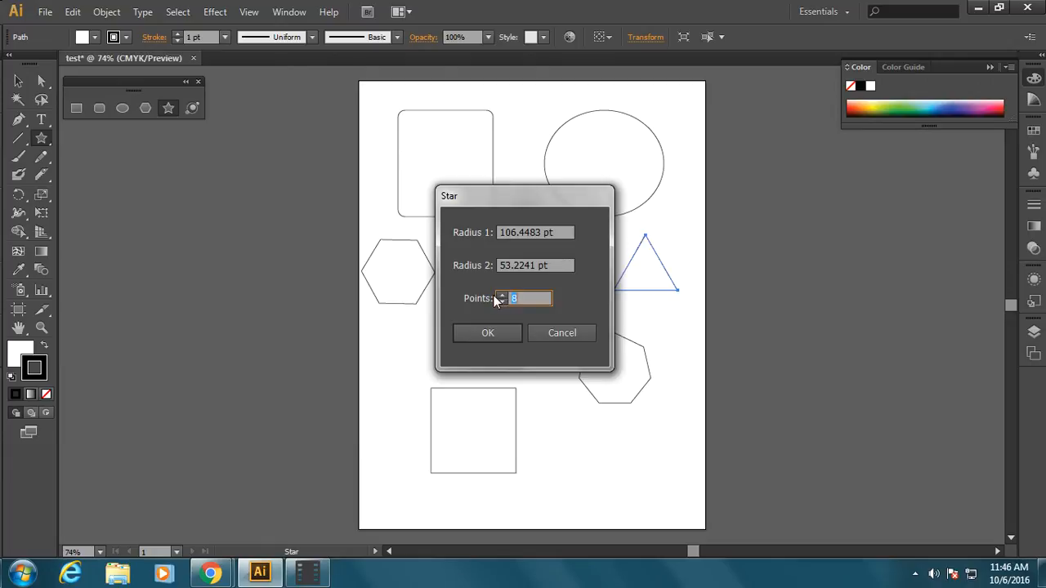
{"action": "left_click", "coordinate": [501, 295]}
{"action": "left_click", "coordinate": [488, 333]}
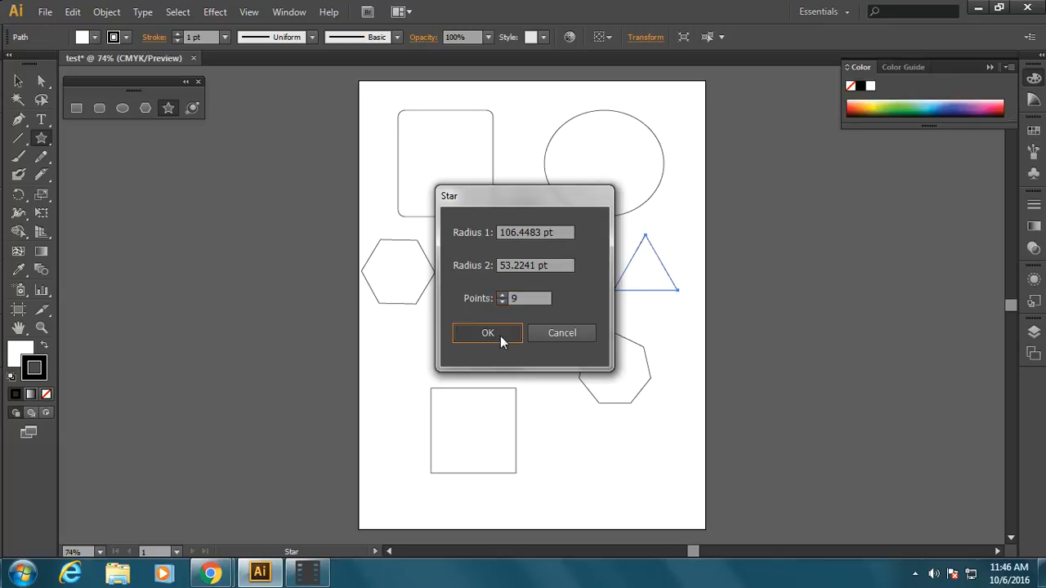
Step: Rearrange the shapes: square below the heptagon, hexagon between rounded rectangle and ellipse, nine-pointed star slightly down and right
{"action": "left_click", "coordinate": [18, 81]}
{"action": "left_click", "coordinate": [507, 454], "text": "shift"}
{"action": "left_click_drag", "start_coordinate": [506, 456], "coordinate": [646, 490]}
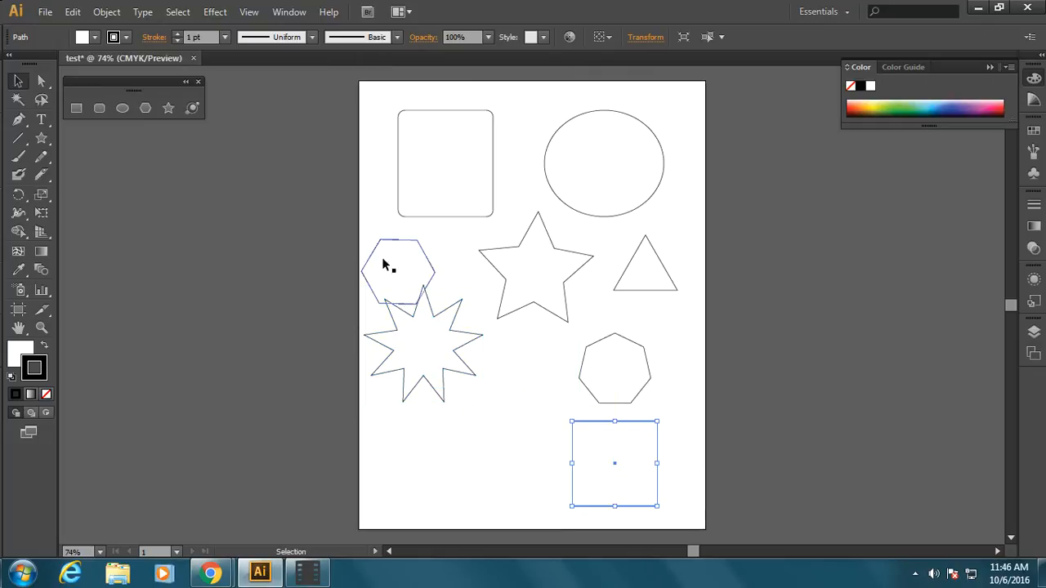
{"action": "left_click_drag", "start_coordinate": [385, 264], "coordinate": [513, 166]}
{"action": "left_click_drag", "start_coordinate": [438, 367], "coordinate": [472, 413]}
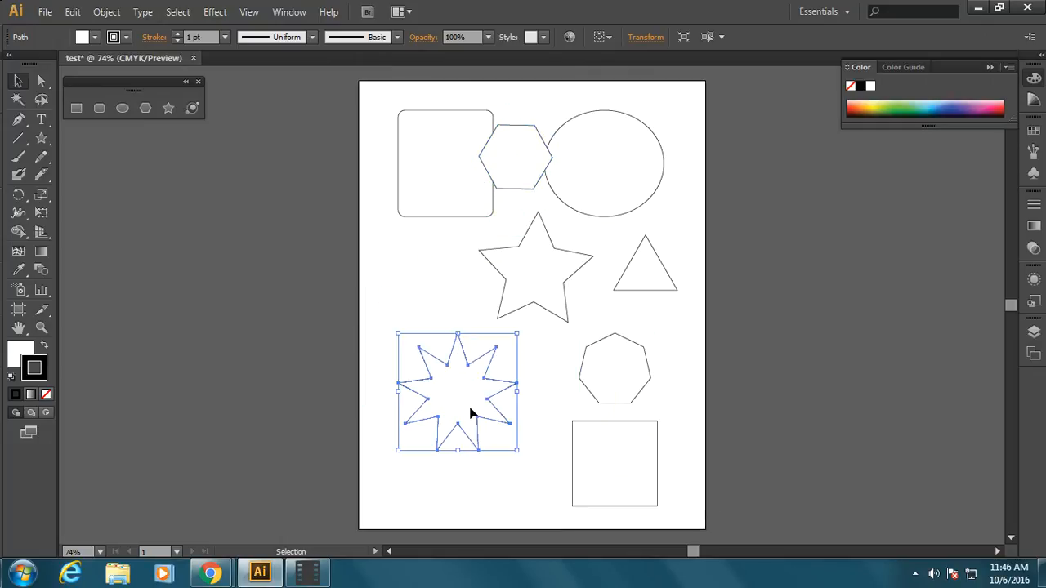
Step: Create another nine-pointed star above the existing one, reducing its second radius to about 22 pt for thin rays
{"action": "left_click", "coordinate": [168, 109]}
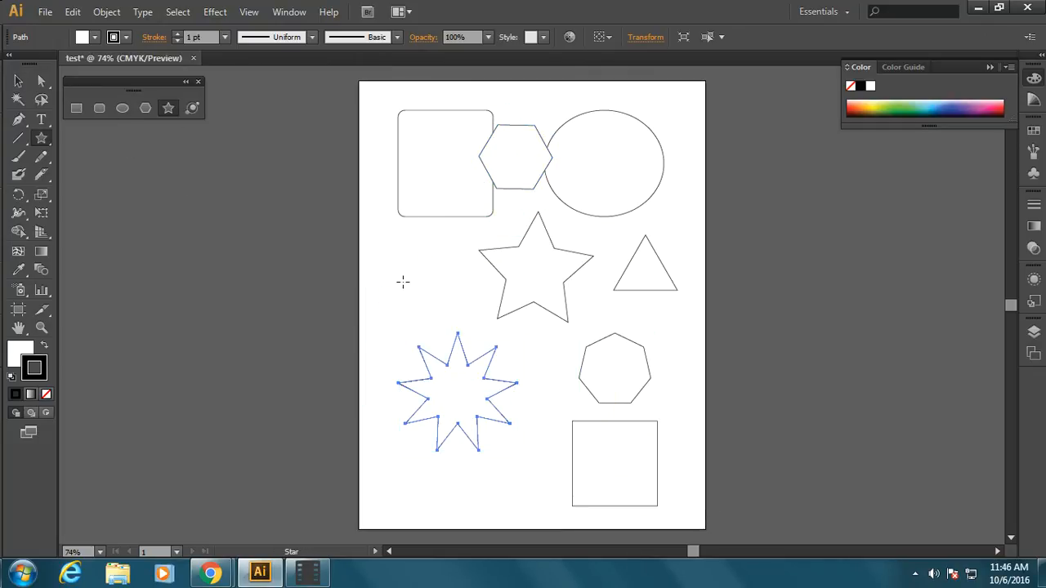
{"action": "left_click", "coordinate": [409, 302]}
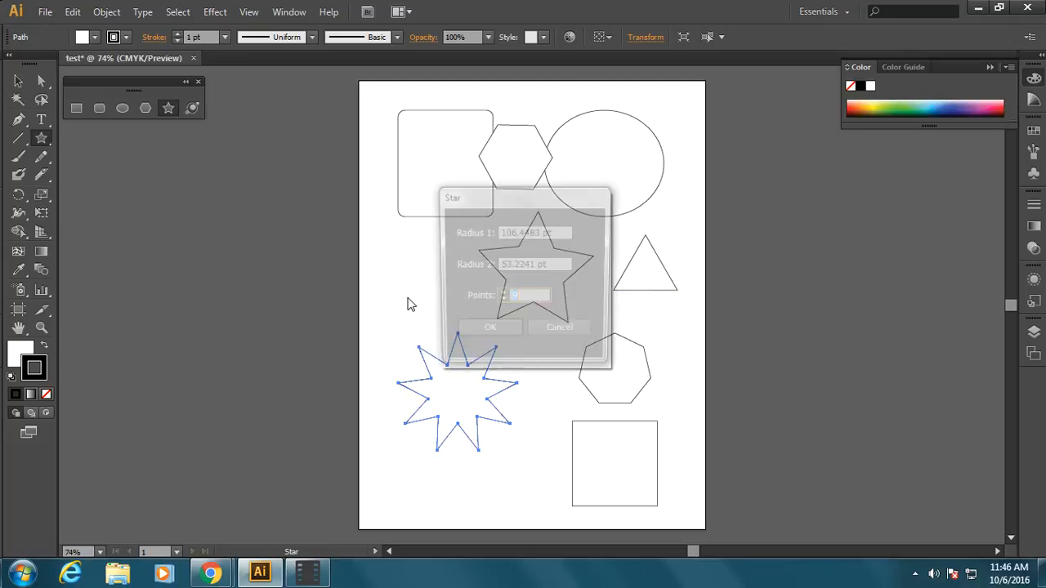
{"action": "left_click", "coordinate": [507, 266]}
{"action": "left_click_drag", "start_coordinate": [508, 265], "coordinate": [491, 270]}
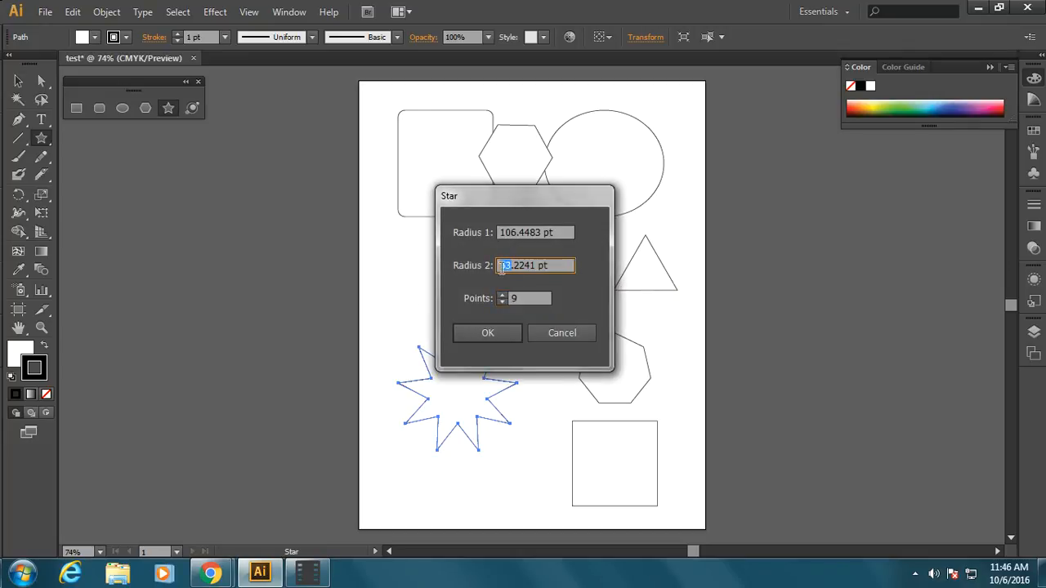
{"action": "key", "text": "BackSpace"}
{"action": "type", "text": "22"}
{"action": "left_click", "coordinate": [487, 338]}
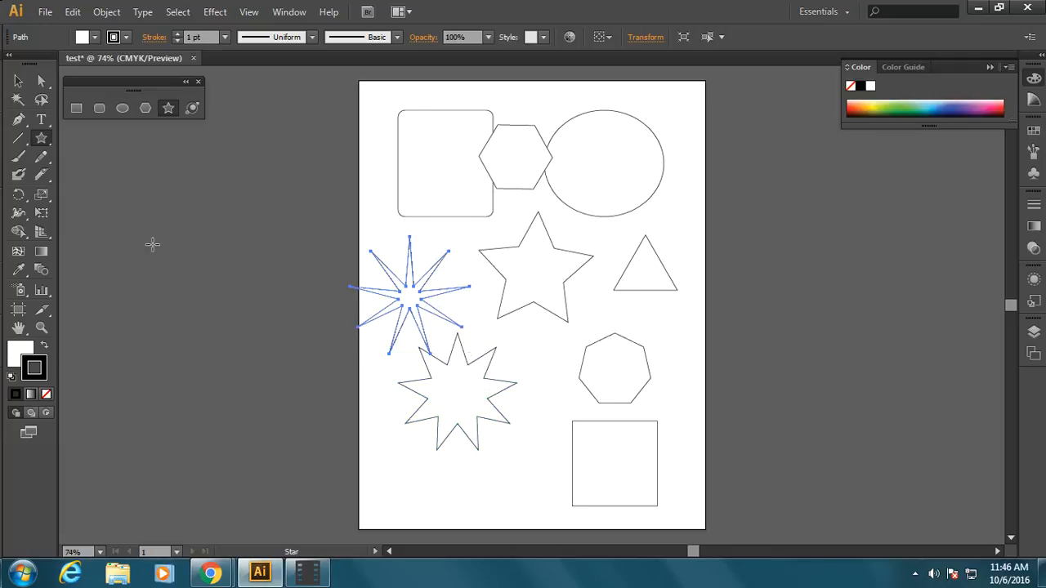
Step: Move the thin-rayed star slightly right onto the page and the wider nine-pointed star across the page's right edge
{"action": "left_click", "coordinate": [18, 81]}
{"action": "left_click", "coordinate": [411, 302]}
{"action": "left_click_drag", "start_coordinate": [411, 302], "coordinate": [428, 298]}
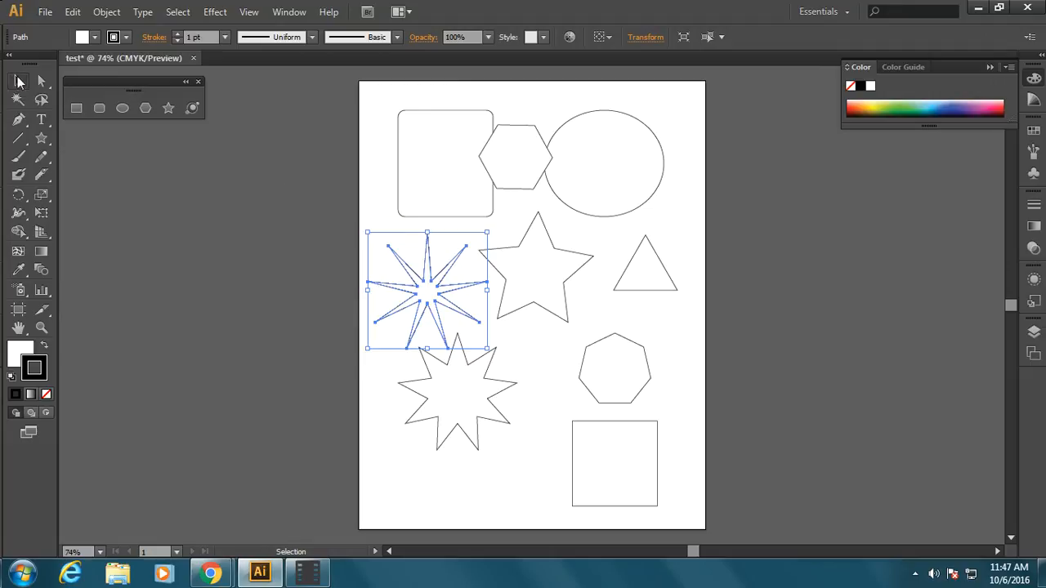
{"action": "left_click_drag", "start_coordinate": [446, 417], "coordinate": [686, 419]}
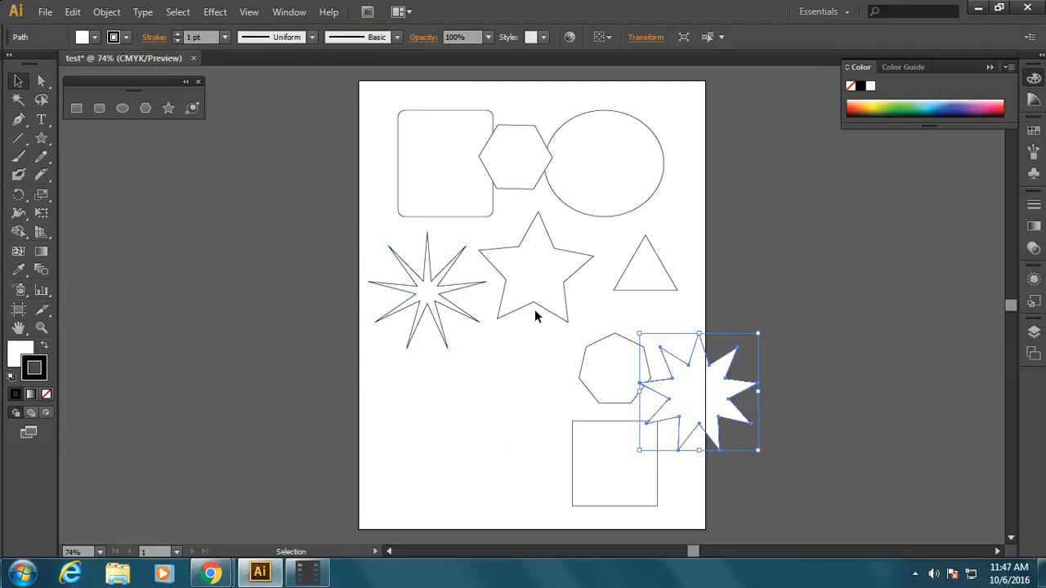
Step: Move the five-pointed star, hexagon and rounded rectangle to the page's right edge, and shift the thin-rayed star slightly right
{"action": "left_click_drag", "start_coordinate": [534, 310], "coordinate": [665, 324]}
{"action": "left_click_drag", "start_coordinate": [543, 164], "coordinate": [710, 205]}
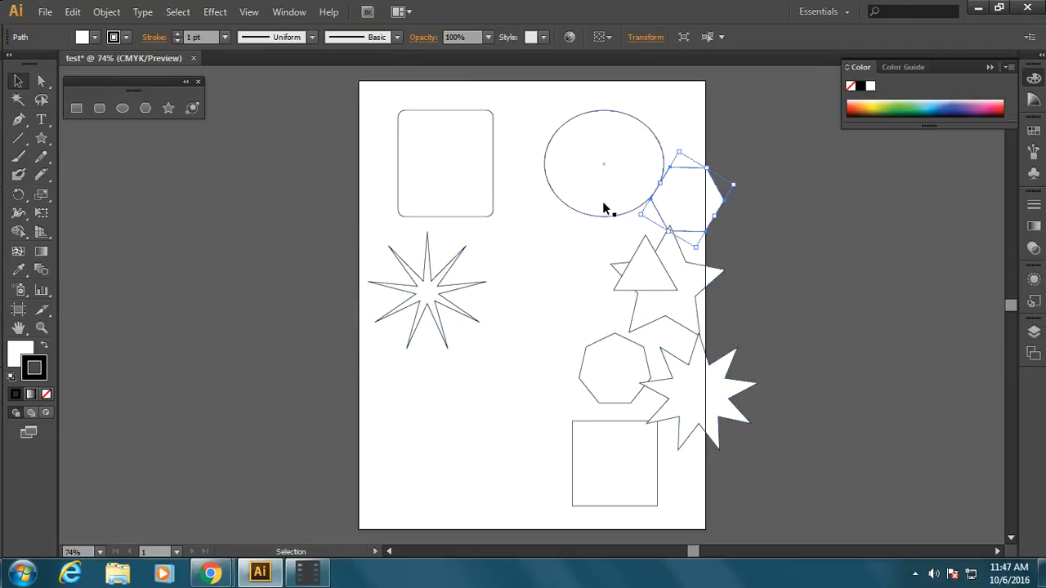
{"action": "left_click_drag", "start_coordinate": [467, 178], "coordinate": [725, 174]}
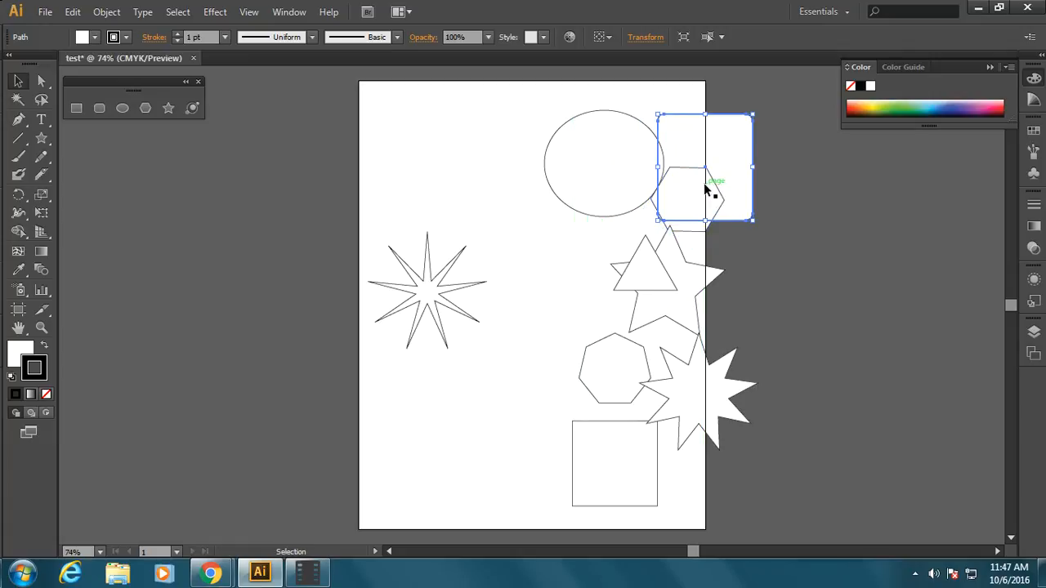
{"action": "left_click_drag", "start_coordinate": [420, 307], "coordinate": [476, 306]}
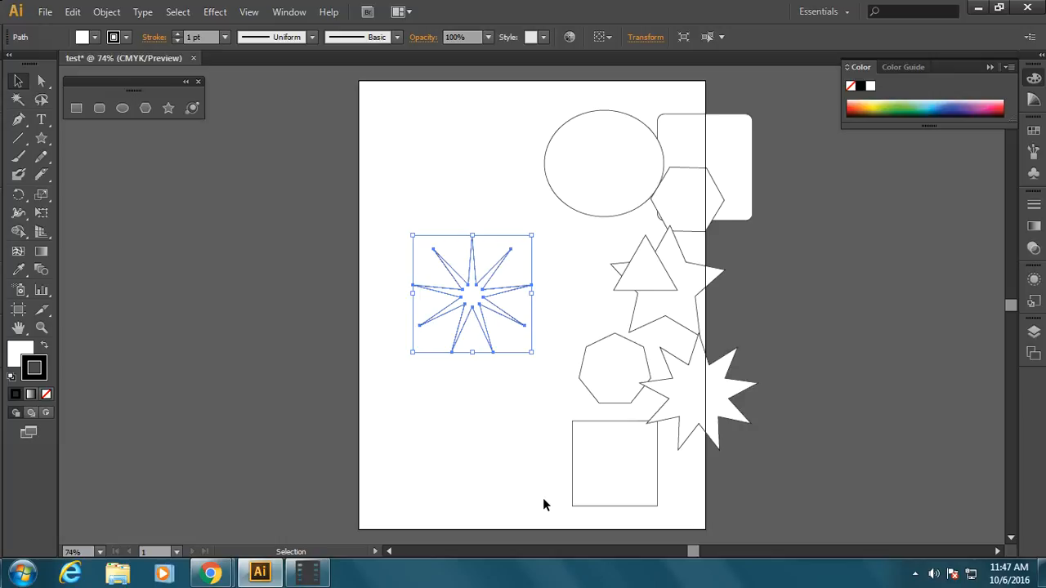
Step: Lengthen the thin-rayed star's top ray upward and its two bottom rays downward by moving their individual anchor points
{"action": "left_click", "coordinate": [41, 80]}
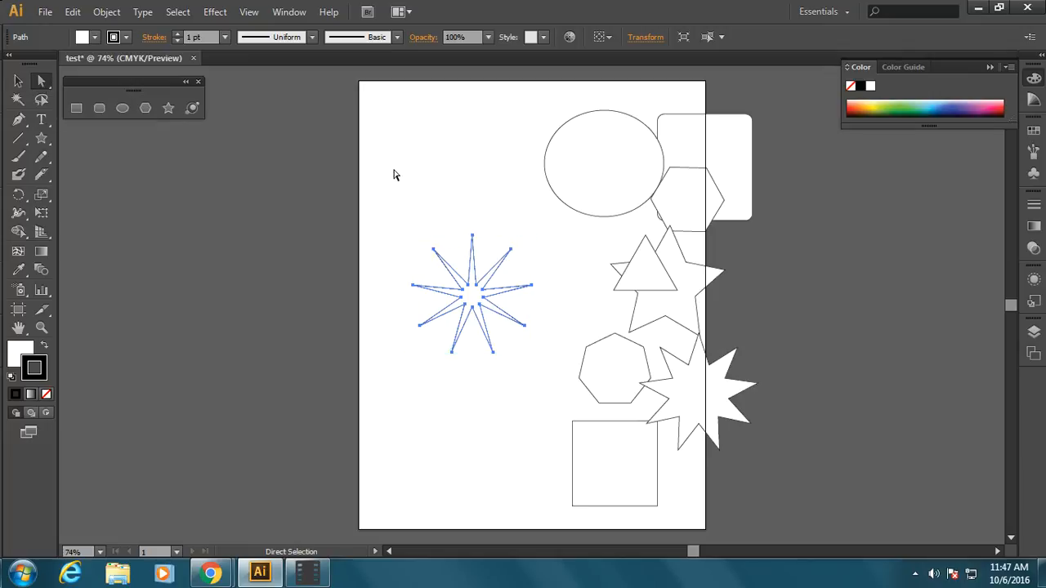
{"action": "left_click", "coordinate": [407, 201]}
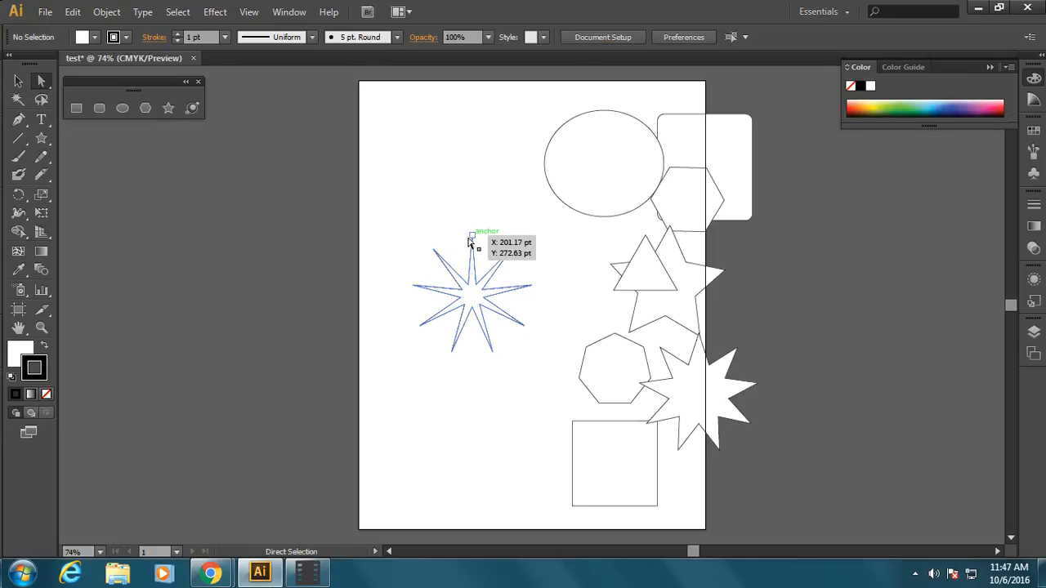
{"action": "left_click_drag", "start_coordinate": [471, 238], "coordinate": [471, 189]}
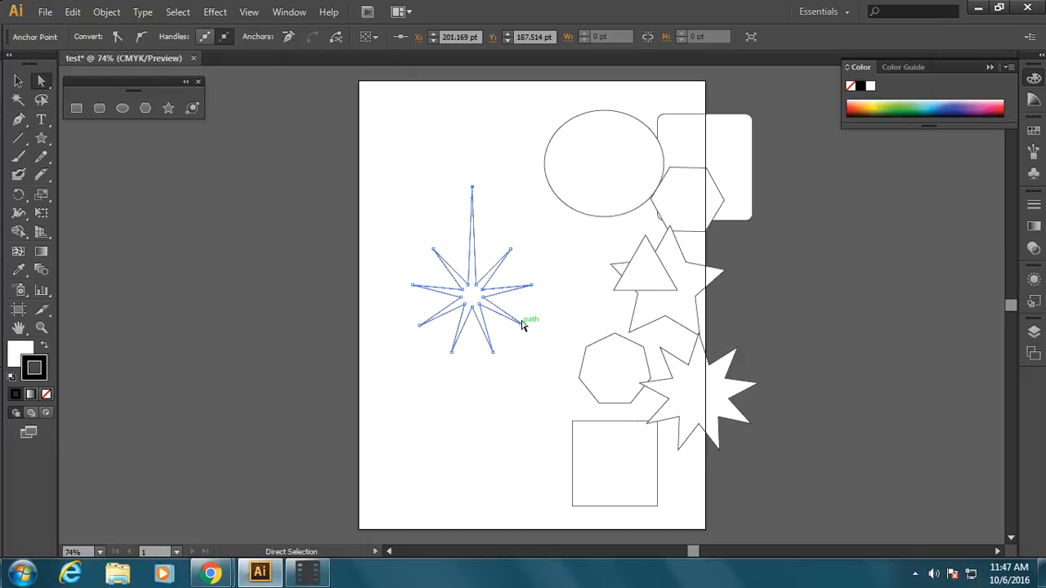
{"action": "left_click_drag", "start_coordinate": [491, 354], "coordinate": [502, 380]}
{"action": "left_click_drag", "start_coordinate": [450, 352], "coordinate": [439, 382]}
Step: Move the thin-rayed star off the page to the right and the square to the page's upper left area
{"action": "left_click", "coordinate": [18, 80]}
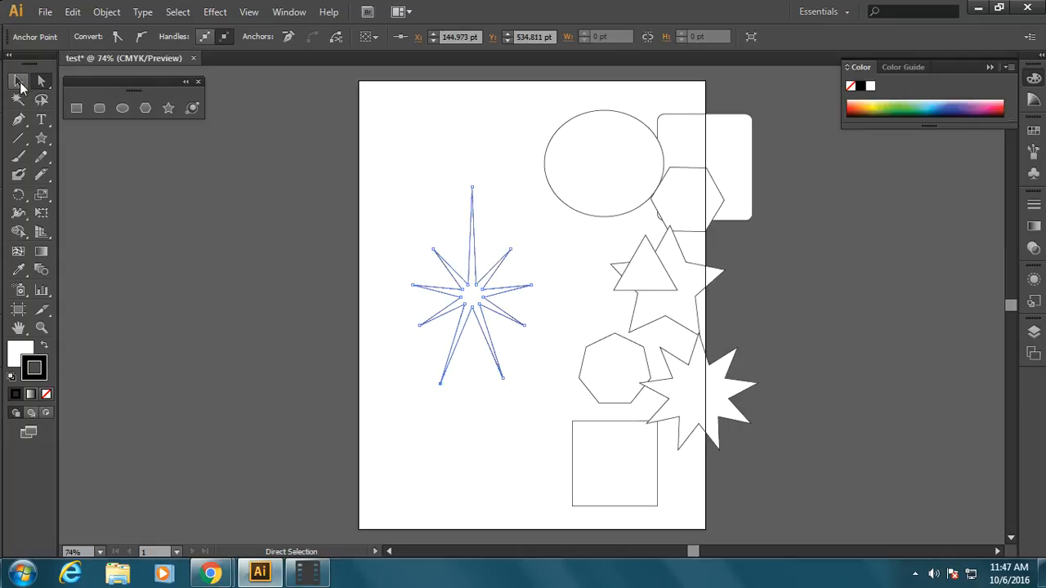
{"action": "left_click_drag", "start_coordinate": [575, 473], "coordinate": [411, 446]}
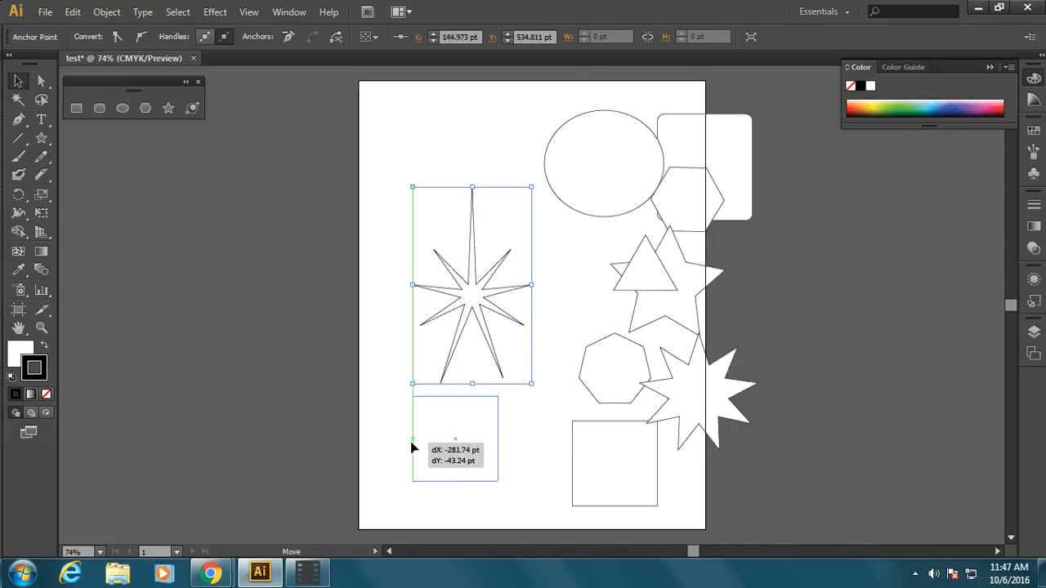
{"action": "left_click_drag", "start_coordinate": [469, 299], "coordinate": [877, 328]}
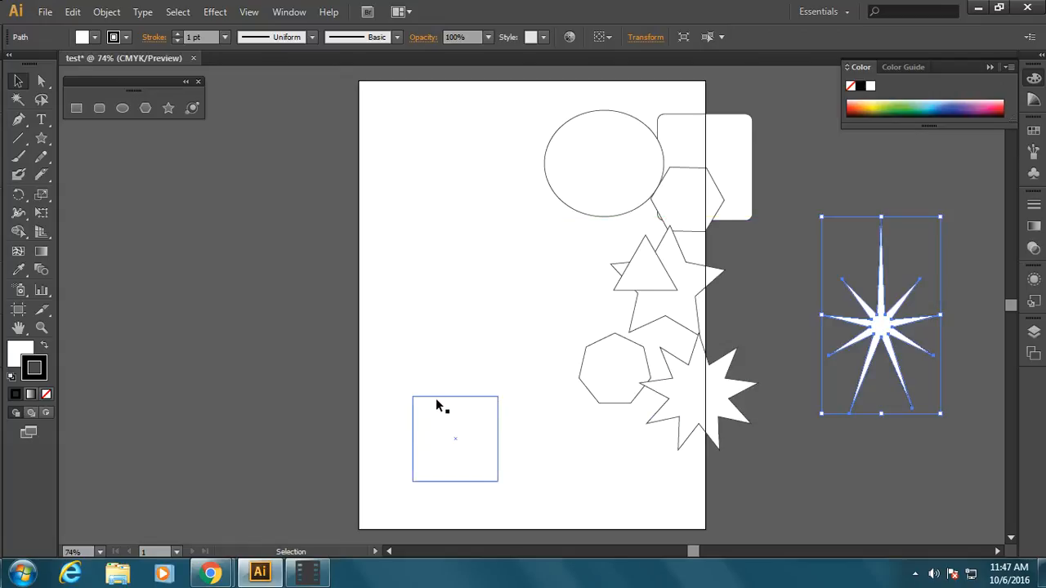
{"action": "left_click_drag", "start_coordinate": [444, 397], "coordinate": [414, 205]}
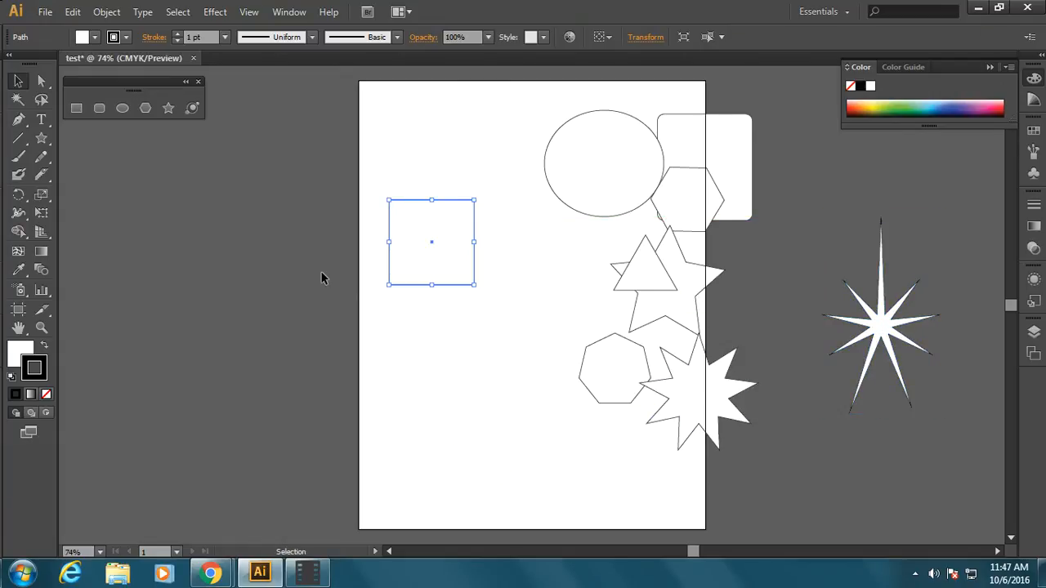
Step: Convert the square's top-right corner anchor into a smooth point with direction handles that bend both adjoining sides
{"action": "left_click_drag", "start_coordinate": [18, 119], "coordinate": [66, 175]}
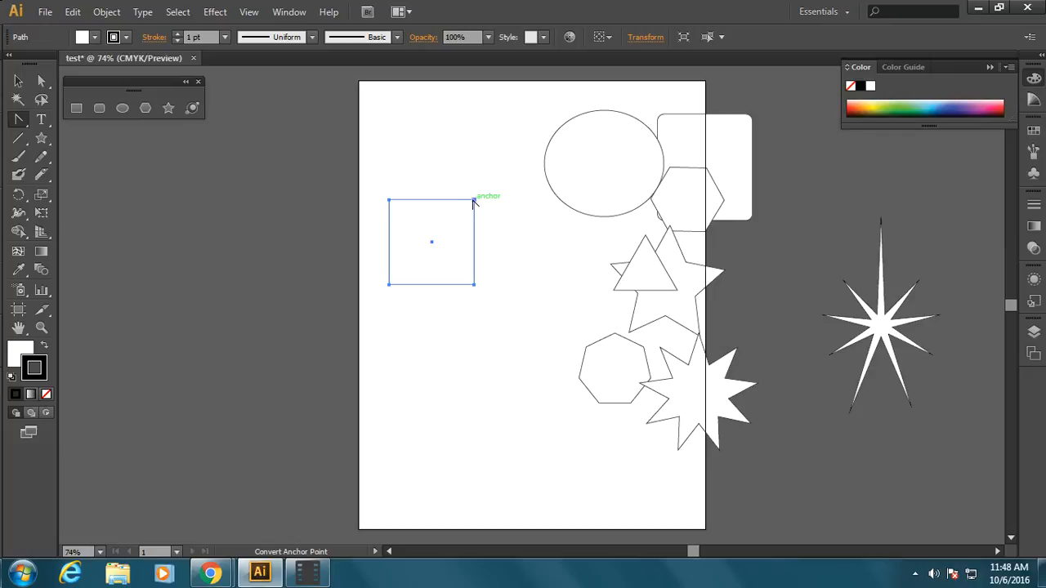
{"action": "left_click_drag", "start_coordinate": [473, 201], "coordinate": [442, 220]}
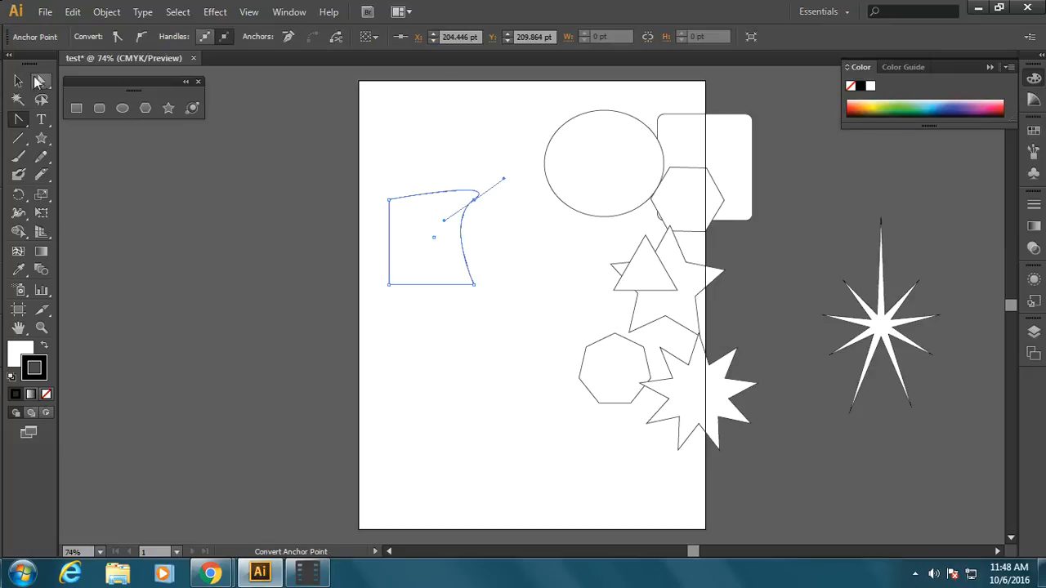
{"action": "left_click", "coordinate": [20, 82]}
{"action": "left_click", "coordinate": [432, 154]}
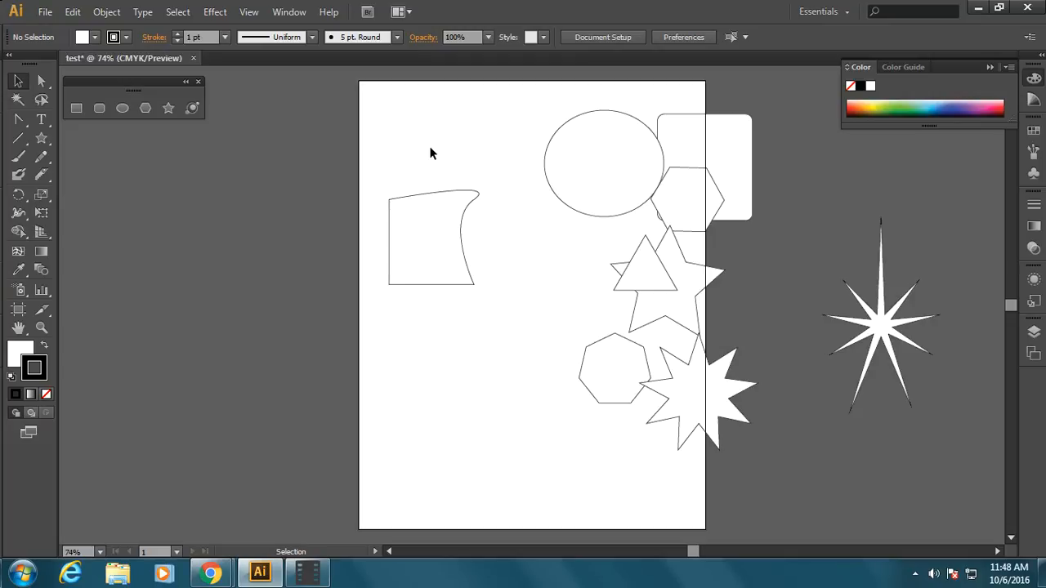
Step: Draw a large rectangle over the shapes and delete all artwork on and beside the page
{"action": "left_click", "coordinate": [76, 108]}
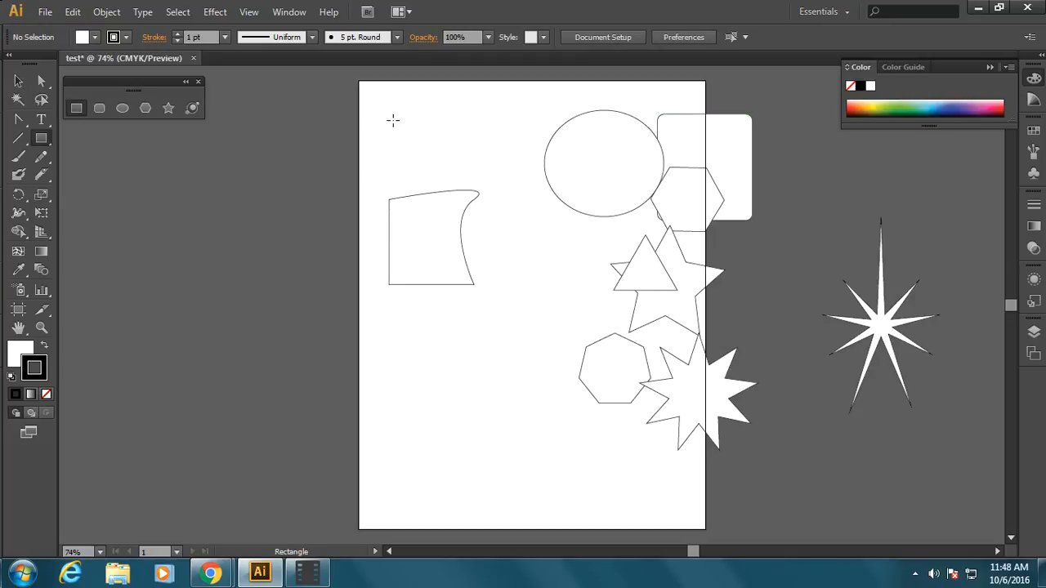
{"action": "mouse_move", "coordinate": [396, 121]}
{"action": "left_mouse_down"}
{"action": "mouse_move", "coordinate": [809, 450]}
{"action": "mouse_move", "coordinate": [916, 462]}
{"action": "left_mouse_up"}
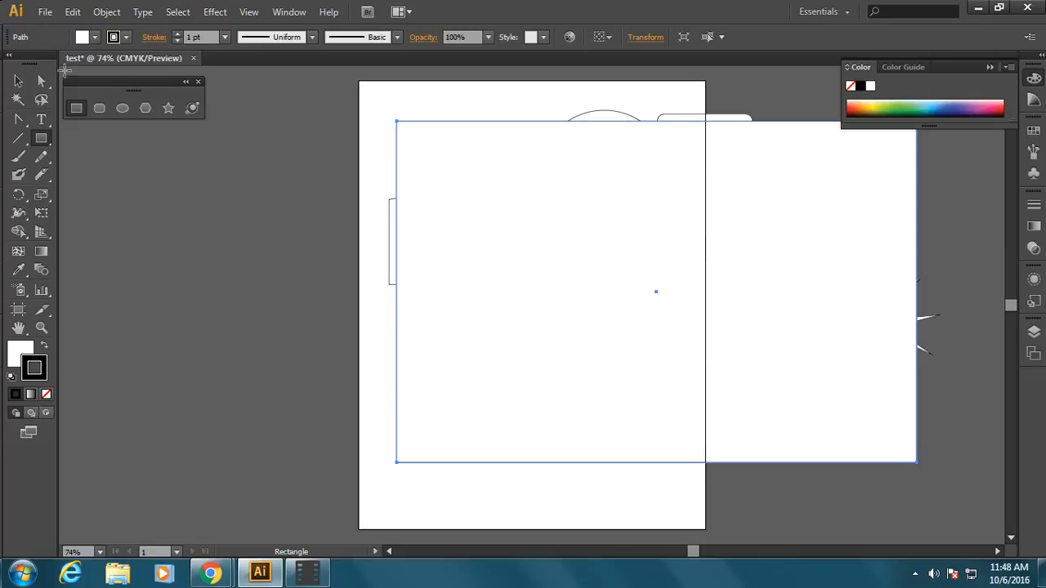
{"action": "left_click", "coordinate": [18, 81]}
{"action": "left_click_drag", "start_coordinate": [378, 97], "coordinate": [969, 481]}
{"action": "key", "text": "Delete"}
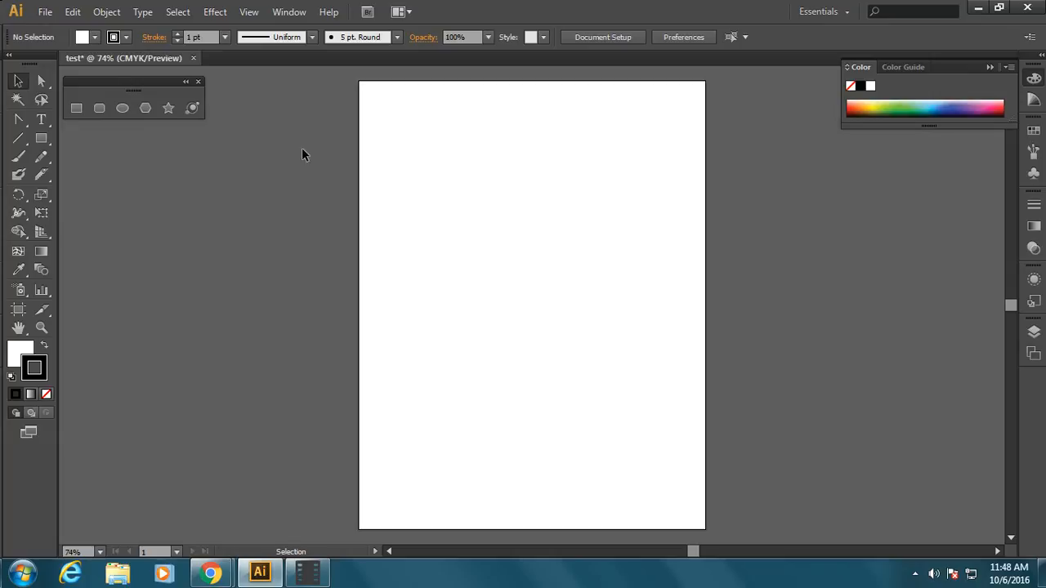
Step: Draw a closed, freehand crescent-like outline with the Pen tool in the upper middle of the page
{"action": "left_click_drag", "start_coordinate": [18, 120], "coordinate": [64, 120]}
{"action": "left_click", "coordinate": [98, 125]}
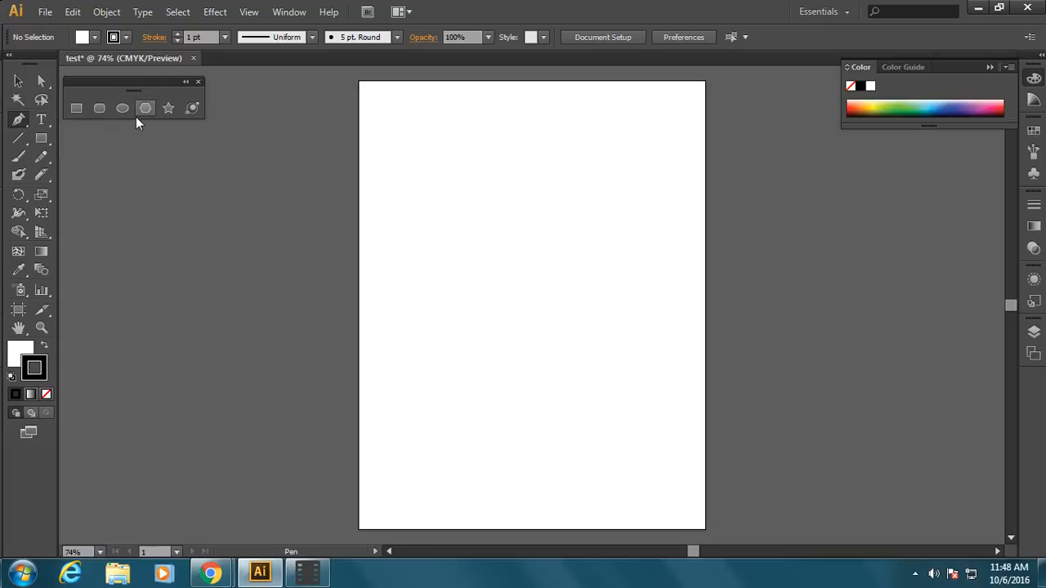
{"action": "left_click_drag", "start_coordinate": [525, 120], "coordinate": [506, 133]}
{"action": "left_click_drag", "start_coordinate": [475, 176], "coordinate": [482, 215]}
{"action": "left_click_drag", "start_coordinate": [500, 250], "coordinate": [555, 259]}
{"action": "left_click_drag", "start_coordinate": [602, 250], "coordinate": [572, 235]}
{"action": "left_click_drag", "start_coordinate": [531, 221], "coordinate": [503, 190]}
{"action": "left_click_drag", "start_coordinate": [505, 144], "coordinate": [532, 128]}
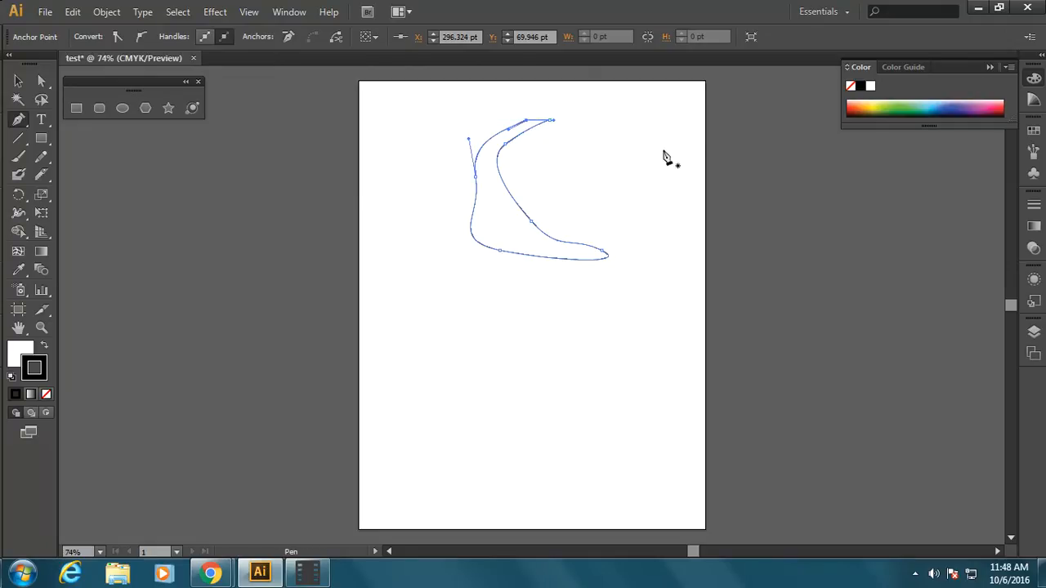
Step: Draw a large circle below the crescent outline and a slightly smaller circle overlapping its right side
{"action": "left_click", "coordinate": [121, 109]}
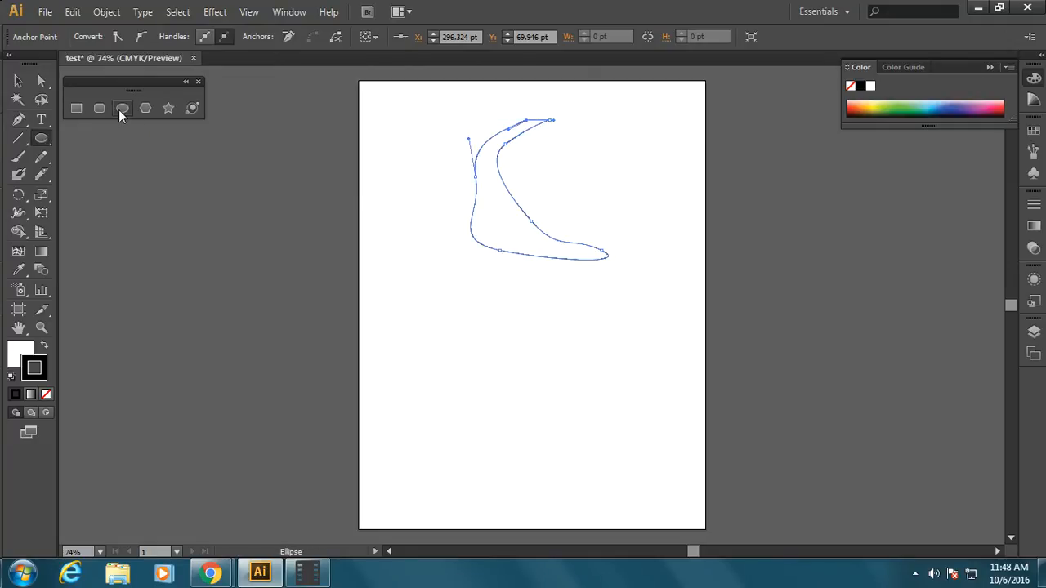
{"action": "left_click_drag", "start_coordinate": [407, 316], "coordinate": [564, 473]}
{"action": "left_click_drag", "start_coordinate": [471, 328], "coordinate": [612, 468]}
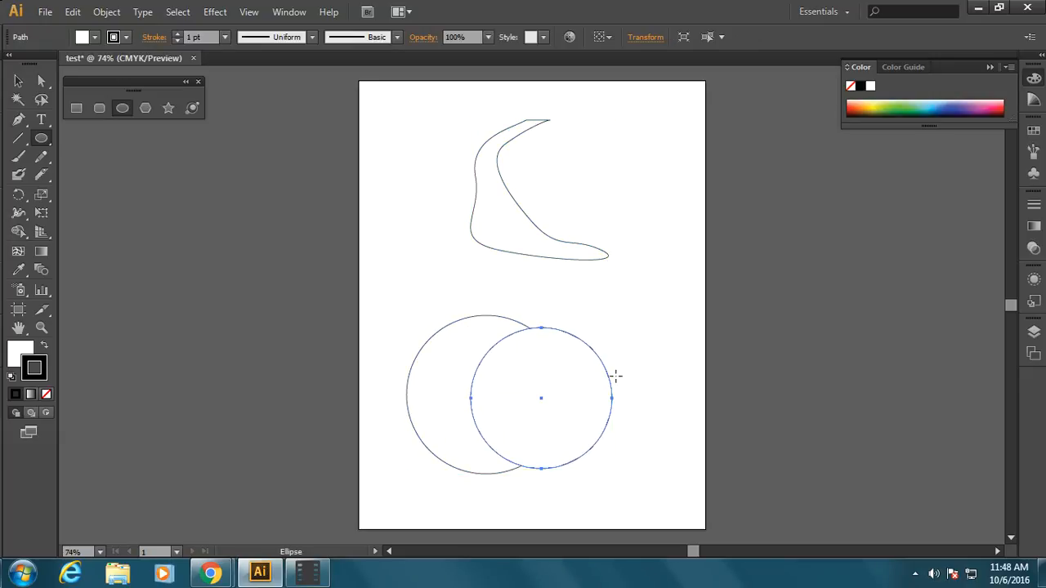
{"action": "left_click", "coordinate": [18, 81]}
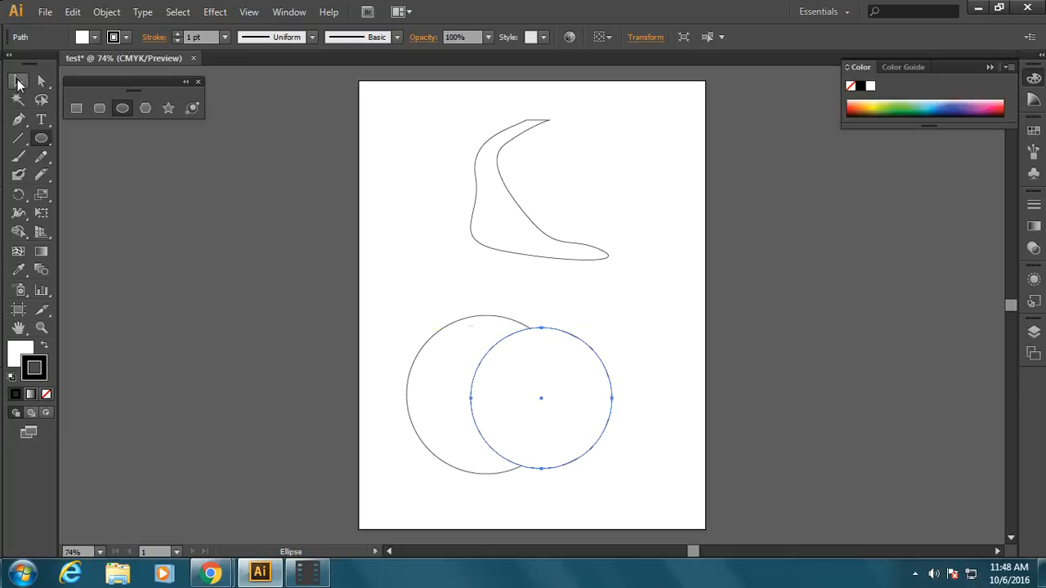
{"action": "left_click", "coordinate": [231, 225]}
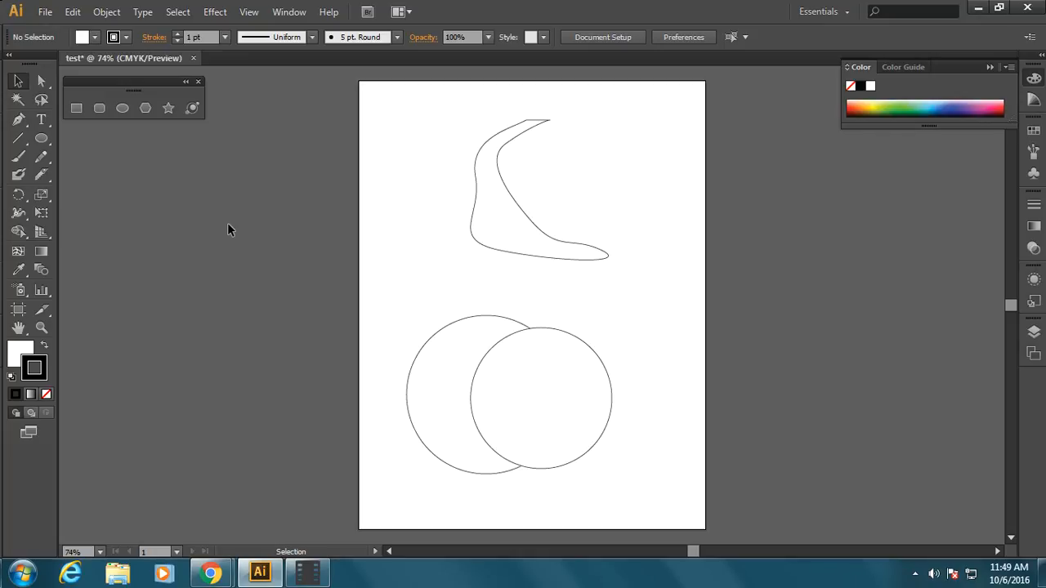
Step: Display the Pathfinder options and place them beside the page, below the shape tools
{"action": "left_click", "coordinate": [288, 12]}
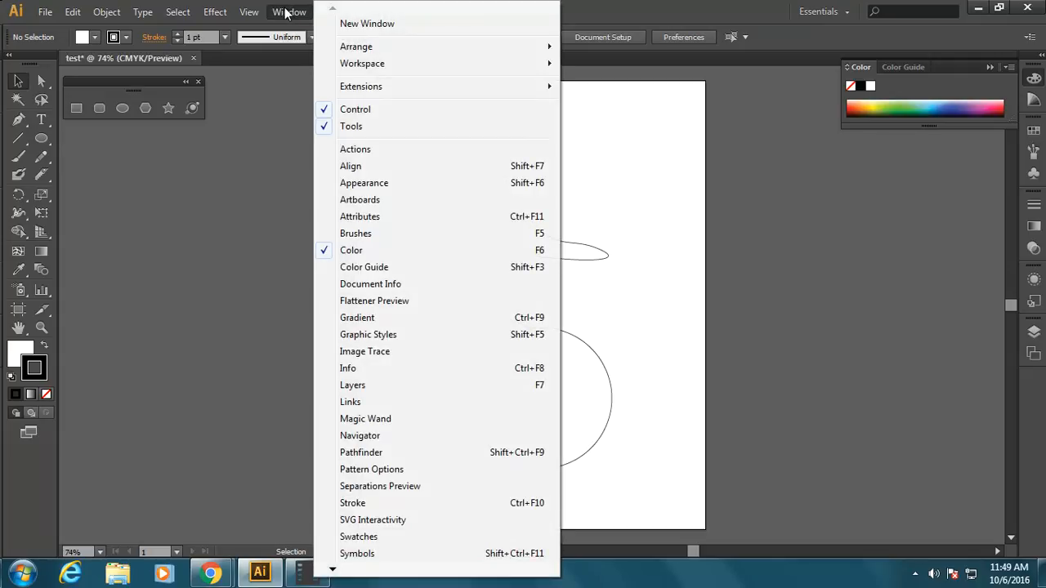
{"action": "left_click", "coordinate": [385, 454]}
{"action": "left_click_drag", "start_coordinate": [177, 327], "coordinate": [224, 169]}
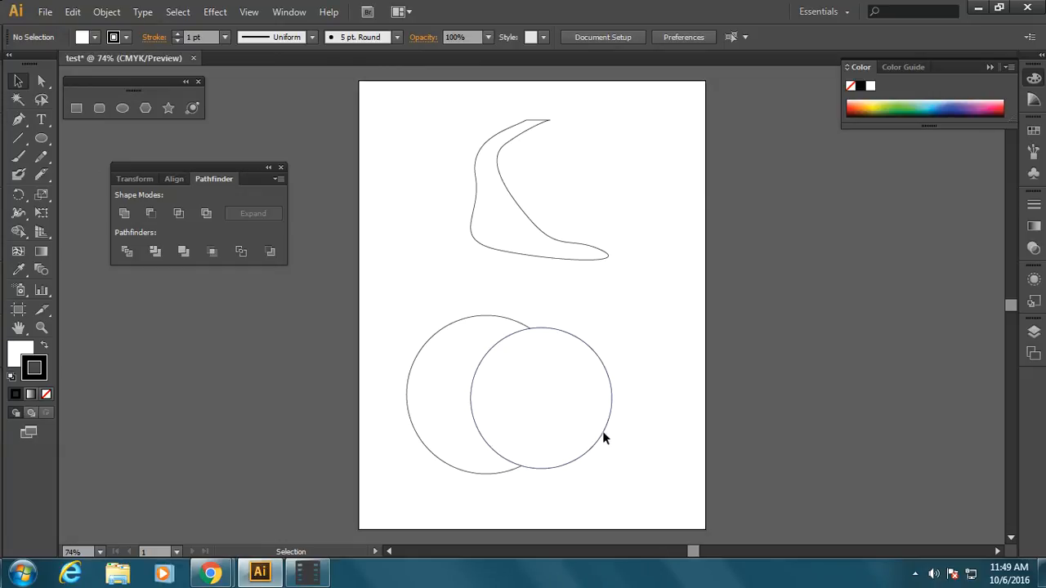
Step: Shift the smaller circle slightly so it sits level with the larger one, and fill the larger circle green
{"action": "left_click_drag", "start_coordinate": [553, 420], "coordinate": [536, 401]}
{"action": "left_click", "coordinate": [433, 406]}
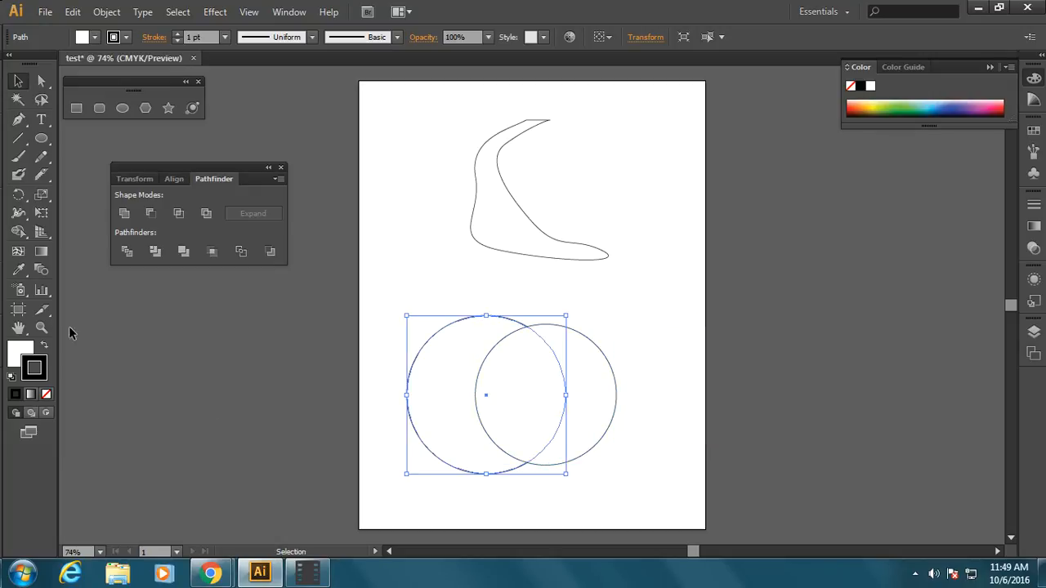
{"action": "left_click", "coordinate": [83, 36]}
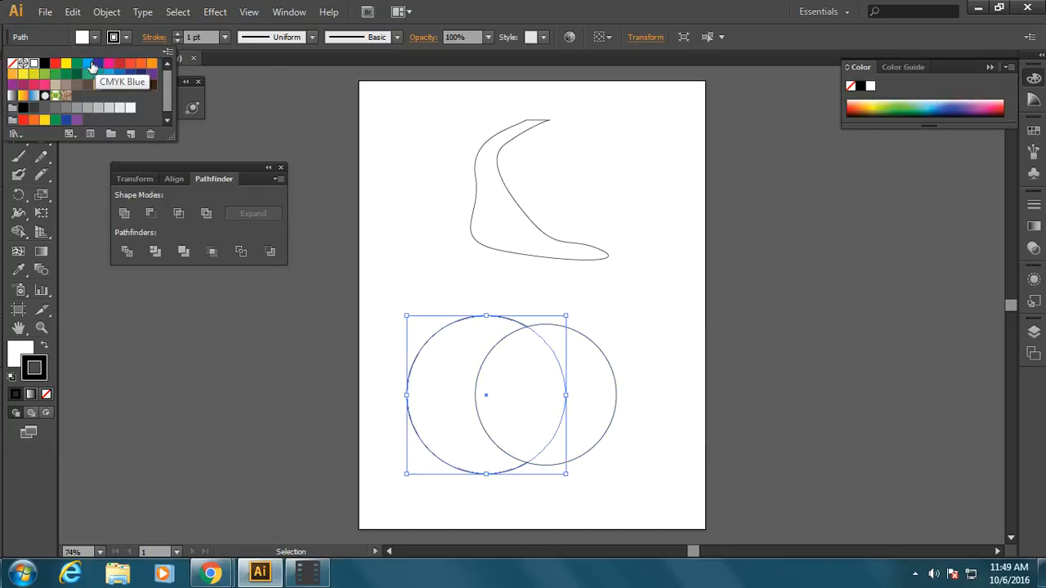
{"action": "left_click", "coordinate": [86, 64]}
{"action": "left_click", "coordinate": [590, 424]}
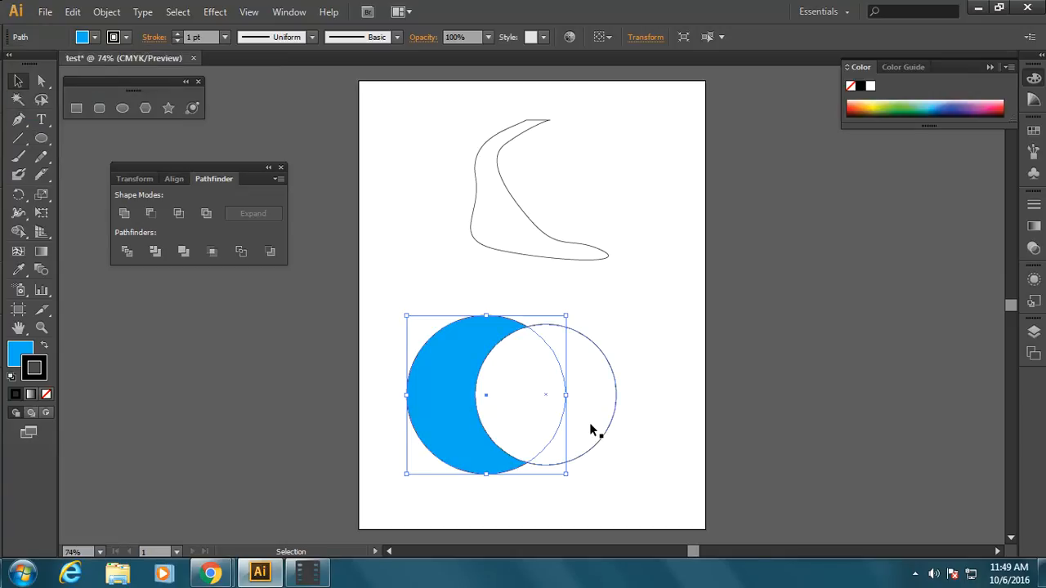
{"action": "left_click", "coordinate": [95, 37]}
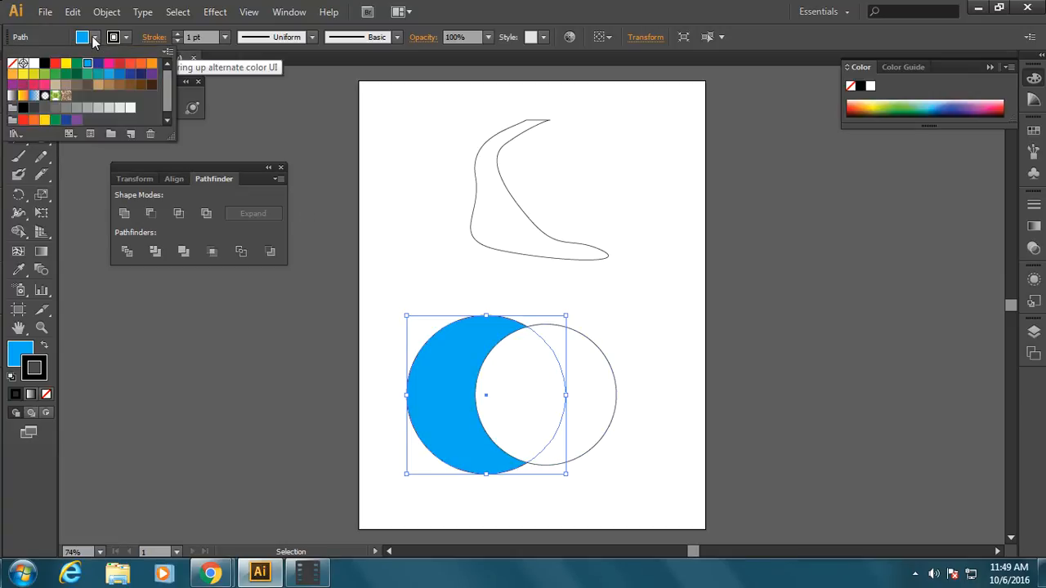
{"action": "left_click", "coordinate": [54, 75]}
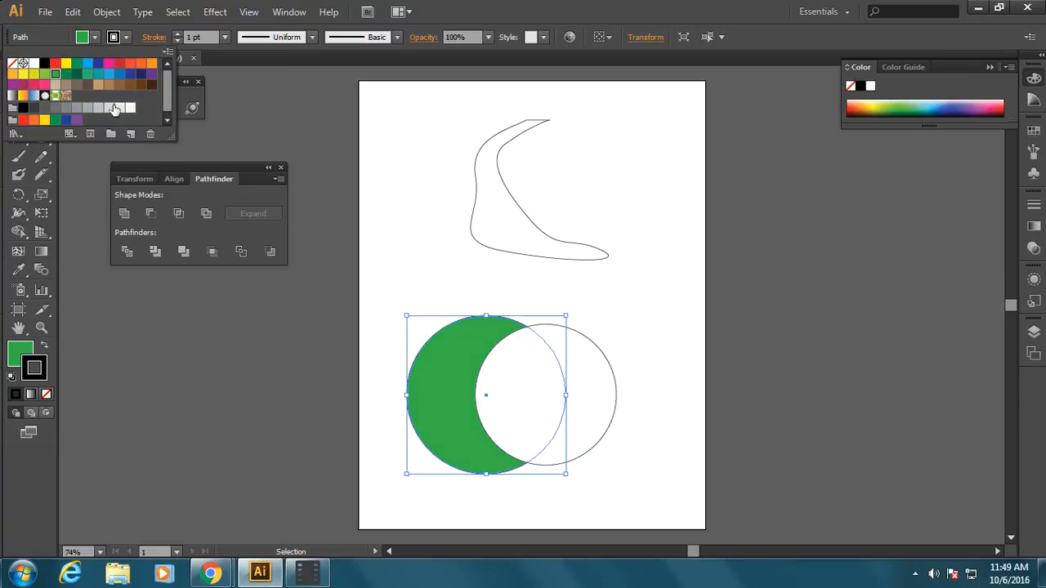
Step: Fill the smaller circle dark blue and move it left to overlap more of the green circle
{"action": "left_click", "coordinate": [611, 423]}
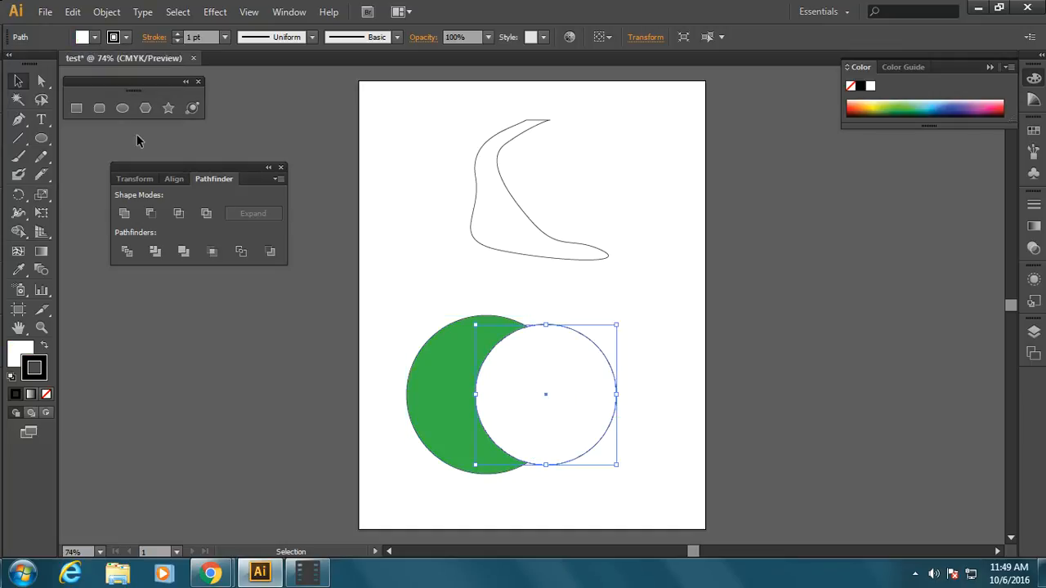
{"action": "left_click", "coordinate": [94, 37]}
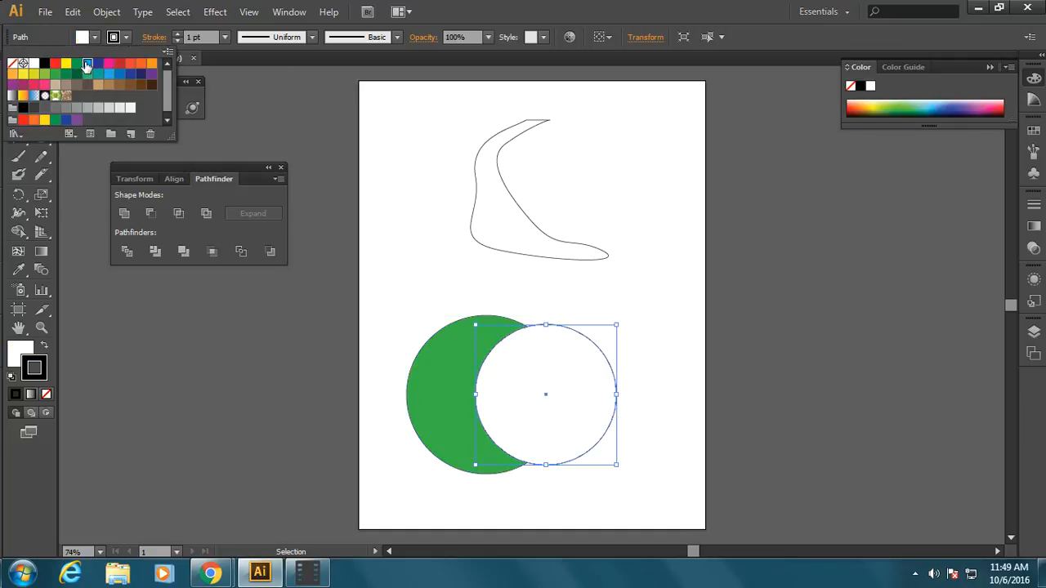
{"action": "left_click", "coordinate": [88, 63]}
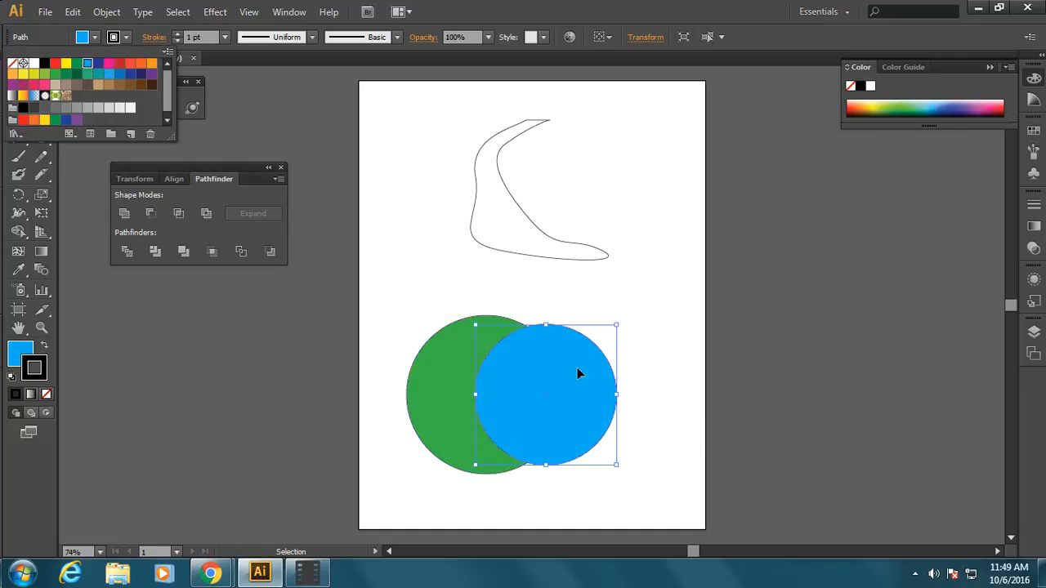
{"action": "left_click", "coordinate": [98, 63]}
{"action": "left_click", "coordinate": [651, 355]}
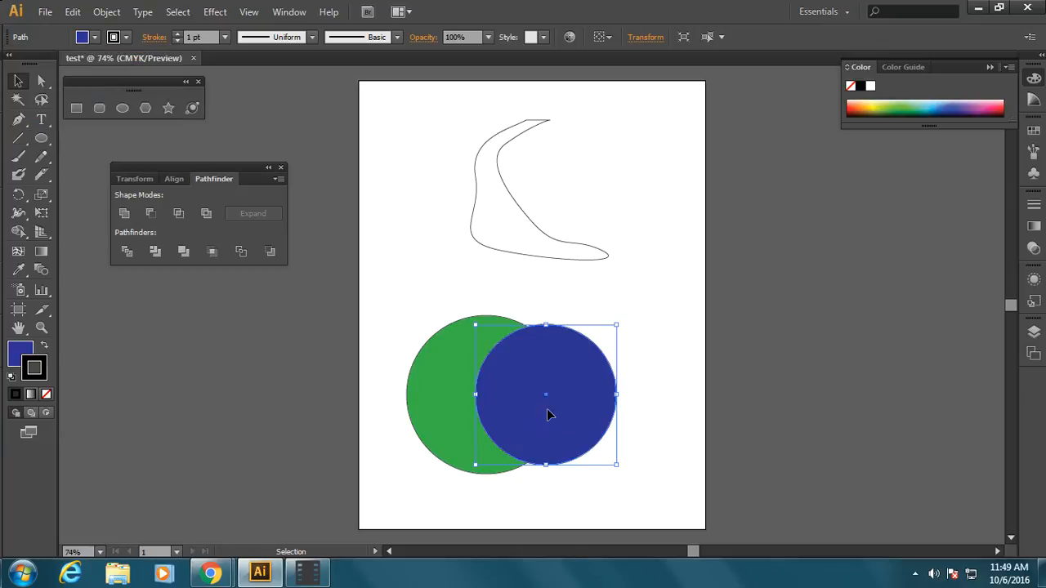
{"action": "mouse_move", "coordinate": [546, 406]}
{"action": "left_mouse_down"}
{"action": "mouse_move", "coordinate": [472, 423]}
{"action": "mouse_move", "coordinate": [565, 410]}
{"action": "mouse_move", "coordinate": [529, 415]}
{"action": "left_mouse_up"}
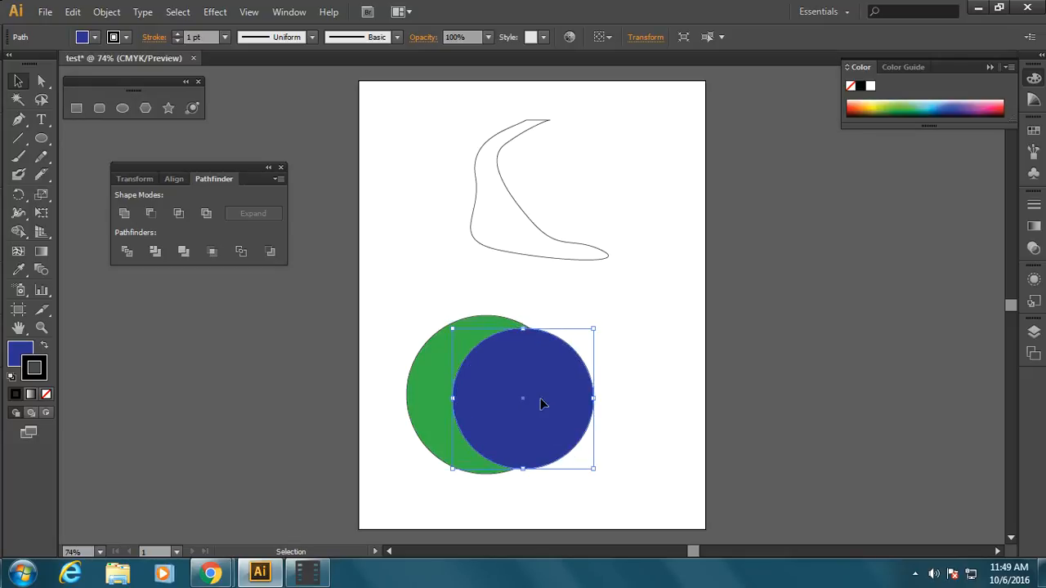
{"action": "left_click", "coordinate": [633, 343]}
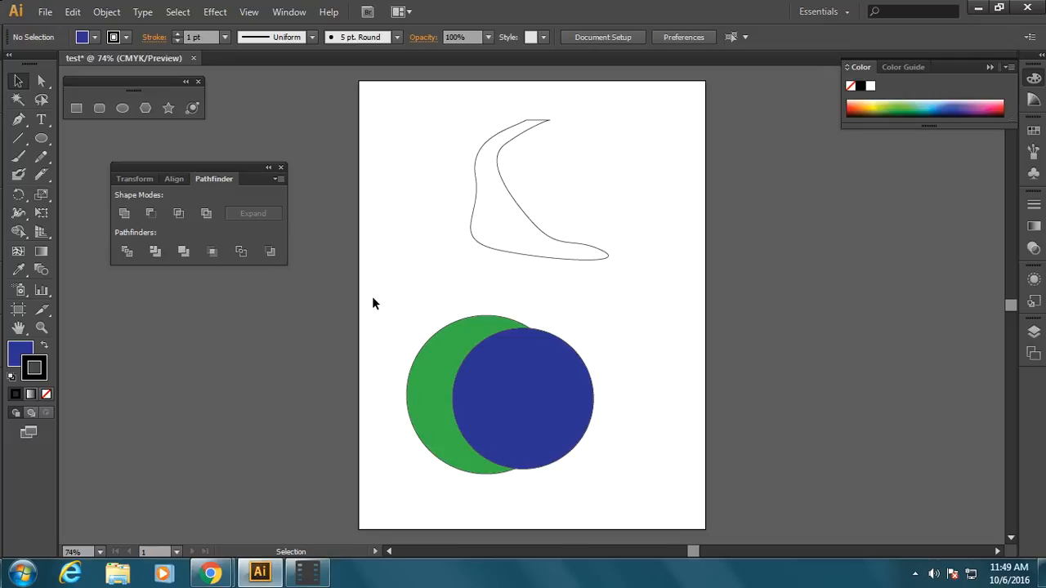
Step: Select both overlapping circles and try Pathfinder's Unite and Minus Front on them, undoing each result
{"action": "left_click_drag", "start_coordinate": [376, 304], "coordinate": [636, 495]}
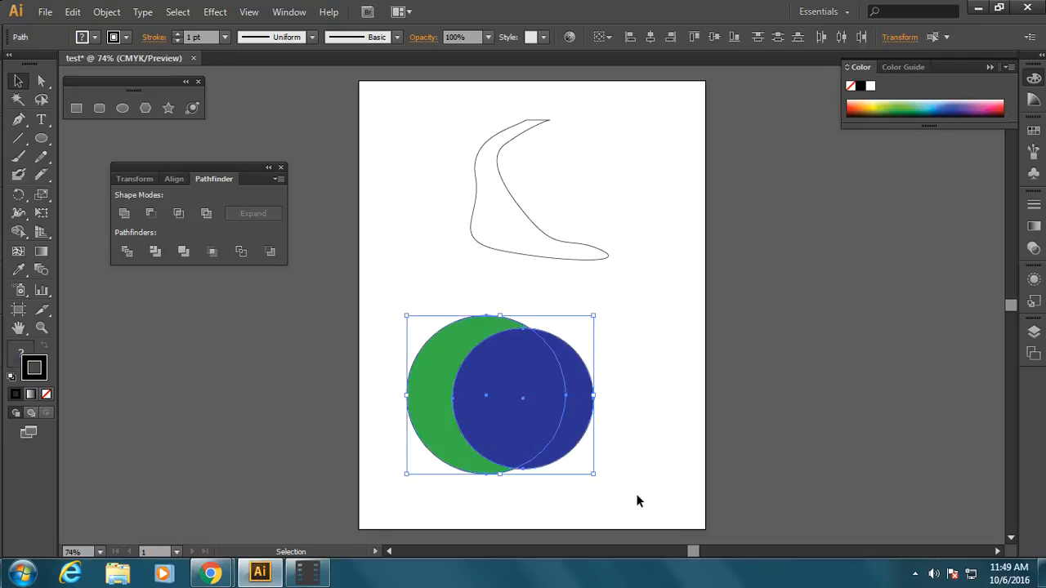
{"action": "left_click", "coordinate": [123, 213]}
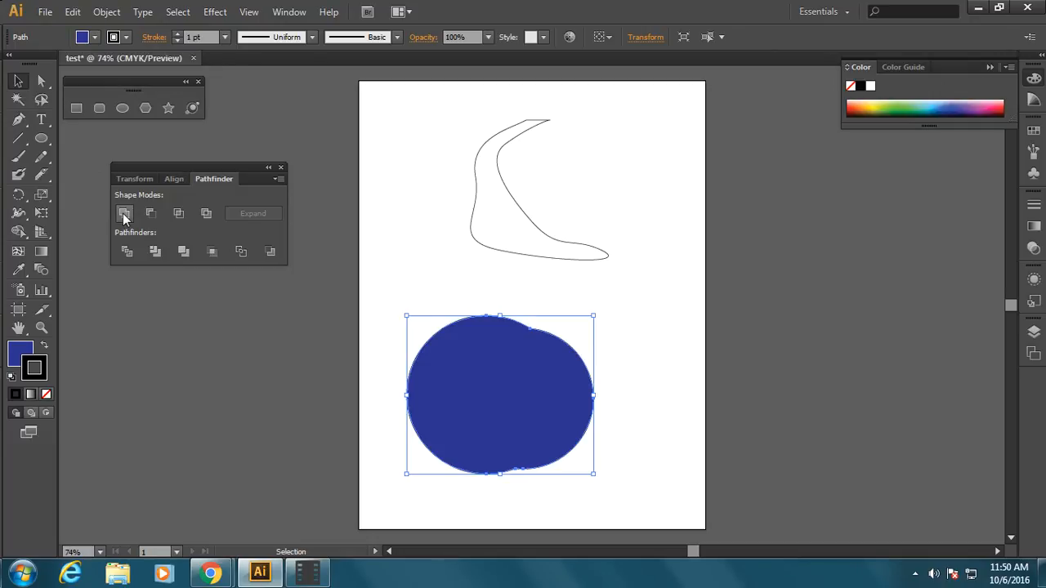
{"action": "key", "text": "ctrl+z"}
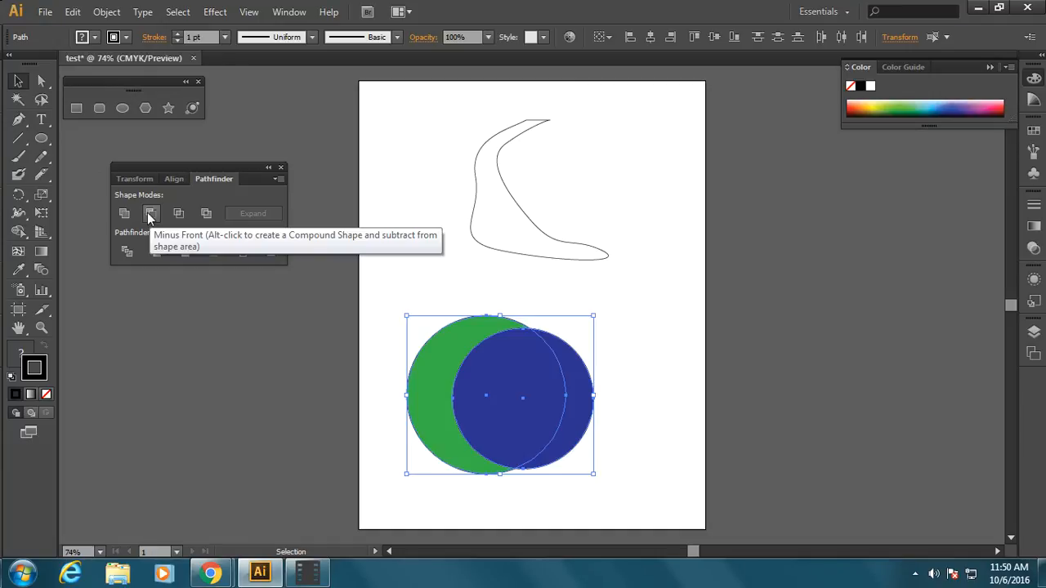
{"action": "left_click", "coordinate": [149, 214]}
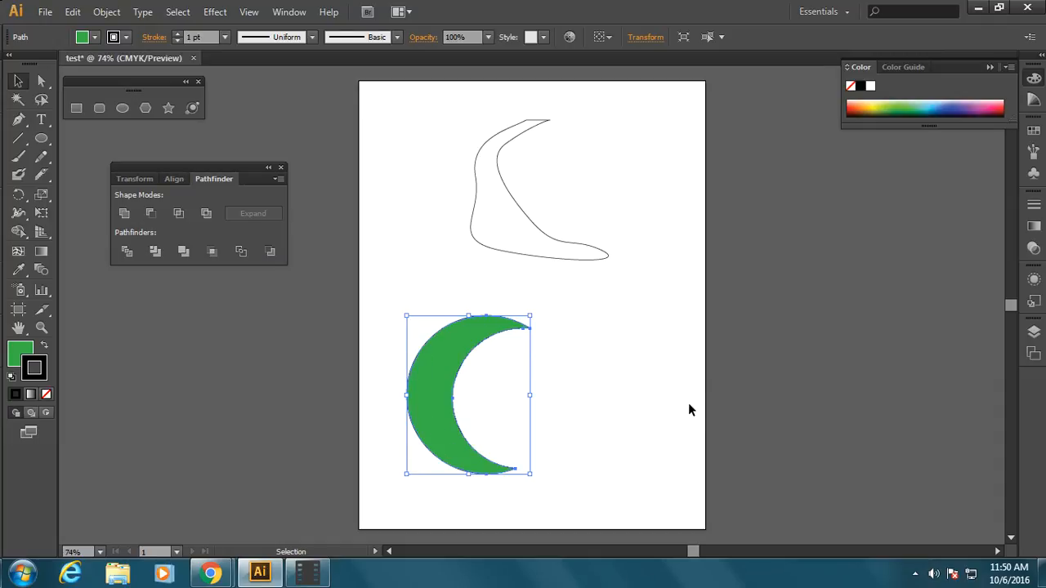
{"action": "key", "text": "ctrl+z"}
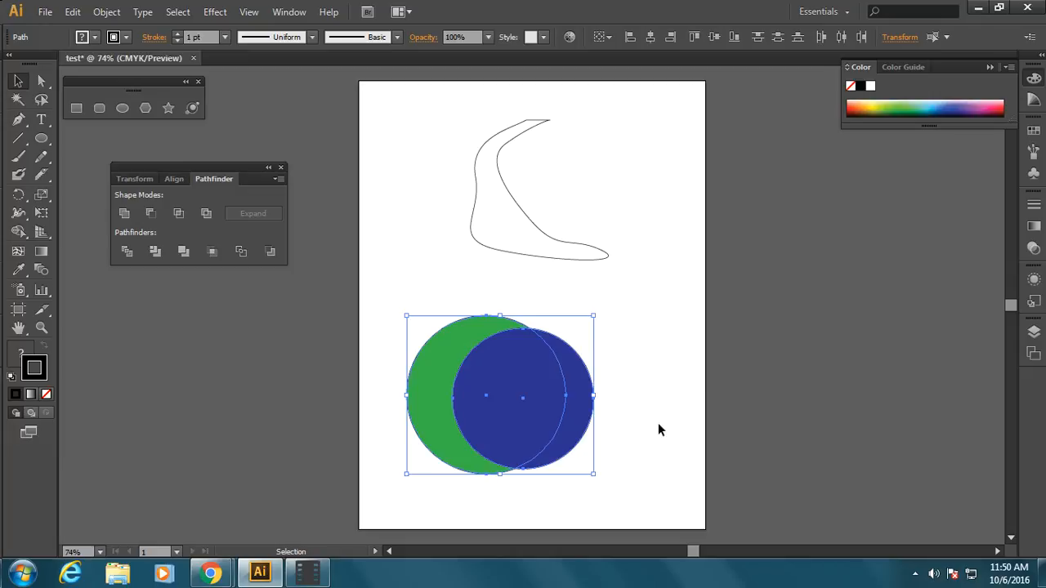
Step: Try Pathfinder's Intersect and Exclude on the two selected circles, undoing each result
{"action": "left_click", "coordinate": [180, 214]}
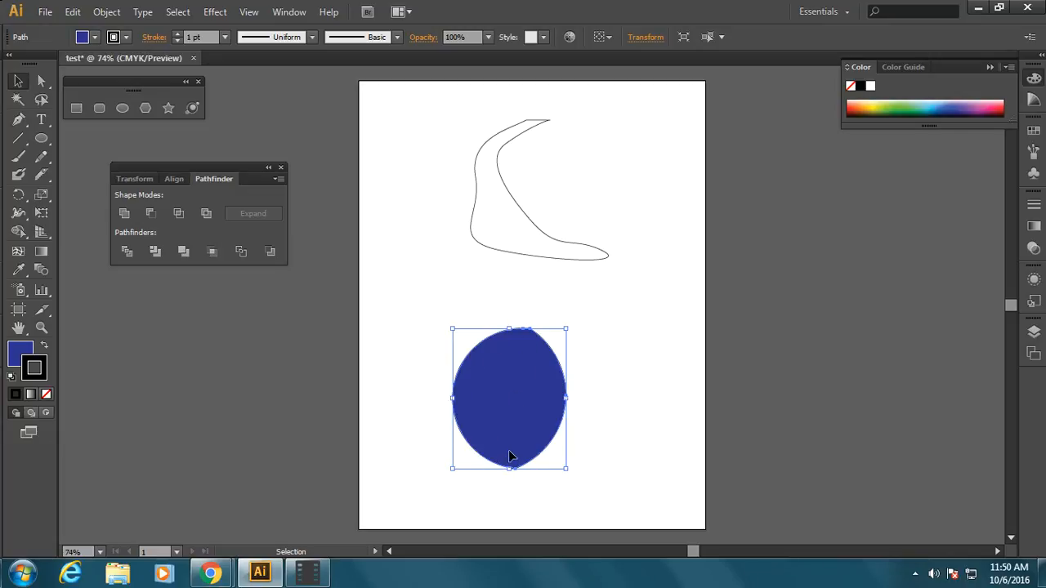
{"action": "key", "text": "ctrl+z"}
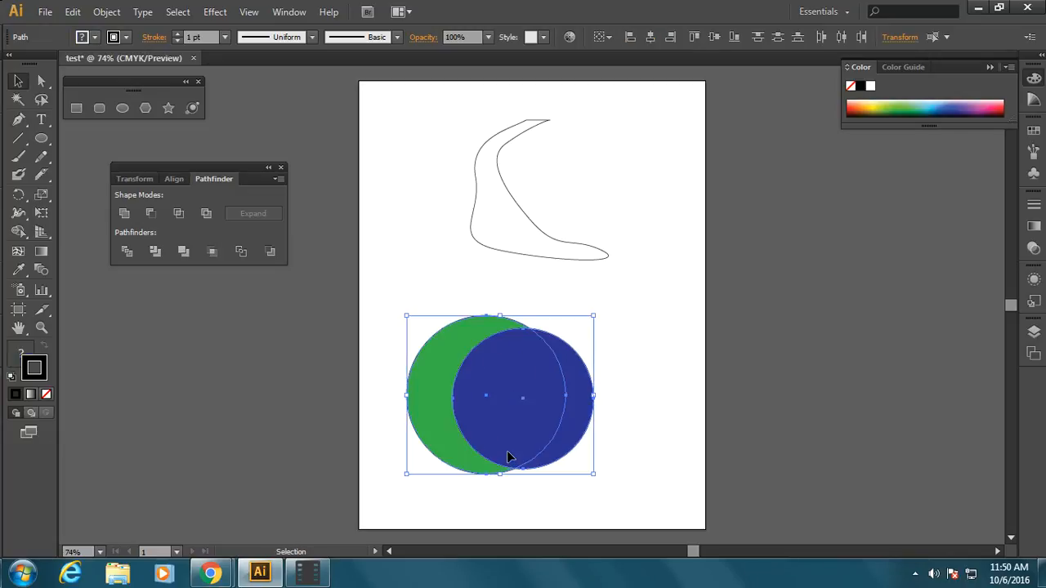
{"action": "left_click", "coordinate": [201, 215]}
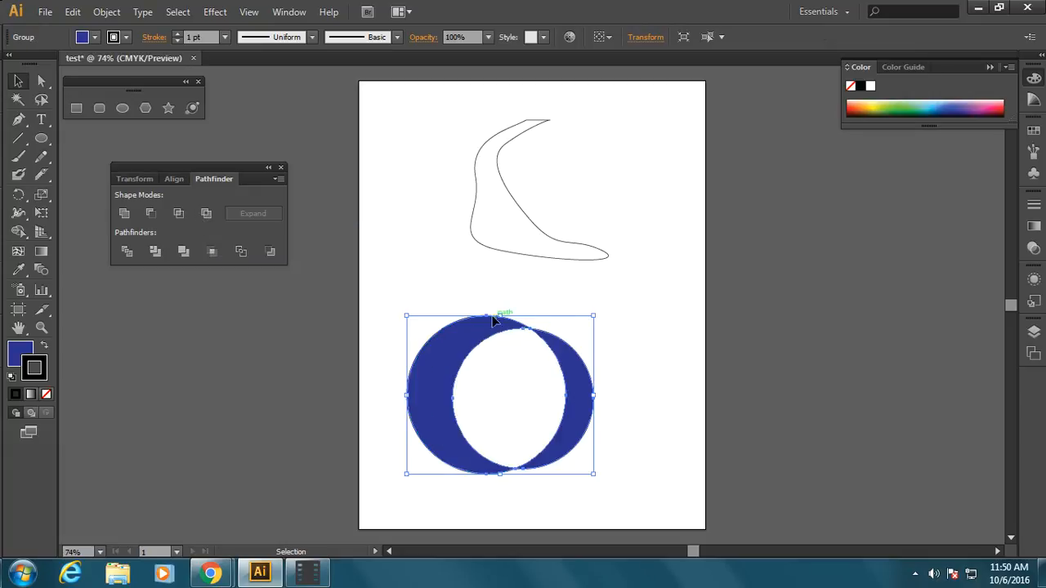
{"action": "key", "text": "ctrl+z"}
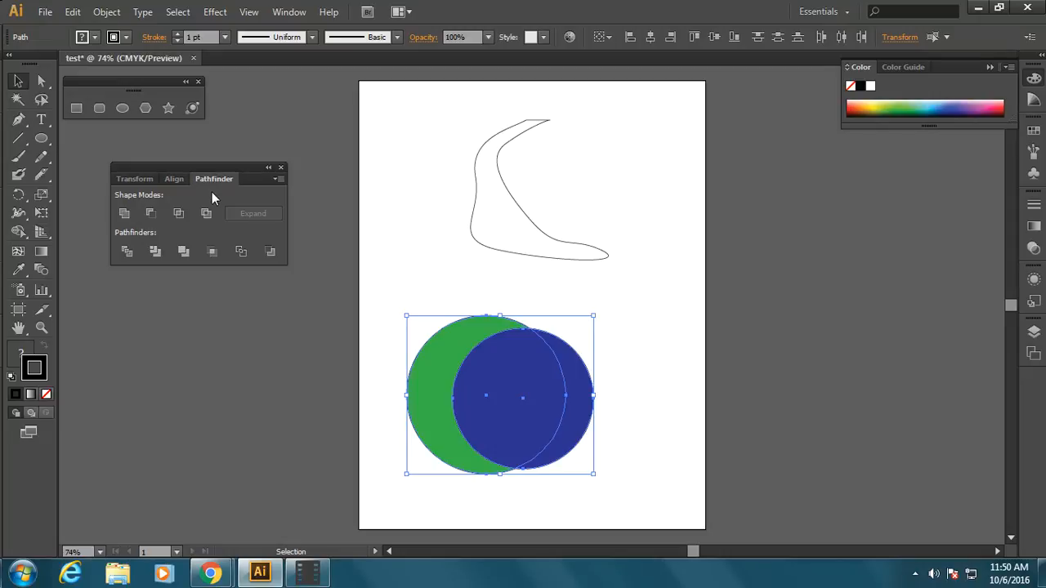
Step: Divide the overlapping circles with Pathfinder, ungroup the resulting pieces and deselect them
{"action": "left_click", "coordinate": [124, 254]}
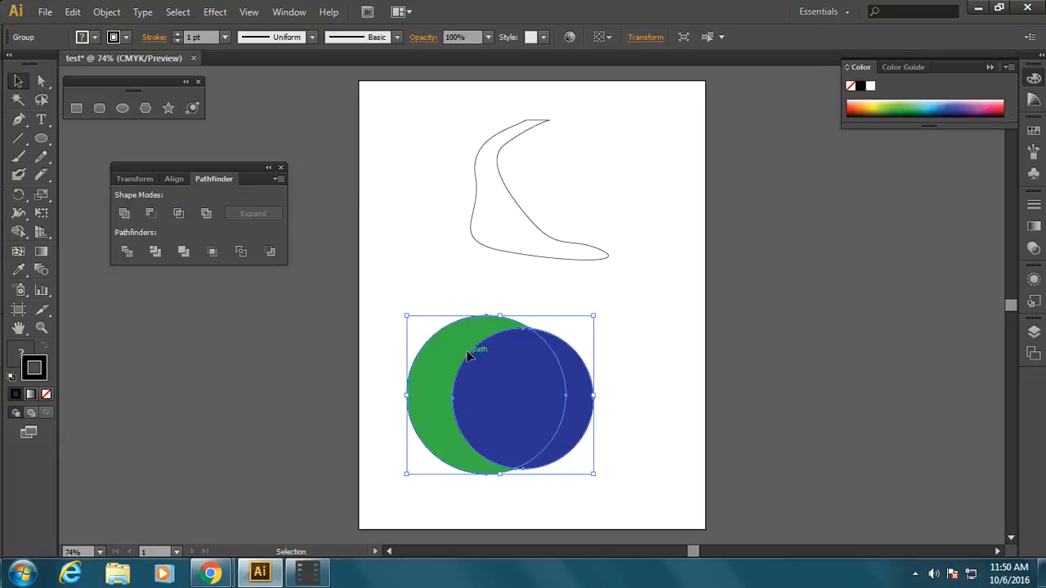
{"action": "left_click", "coordinate": [372, 306]}
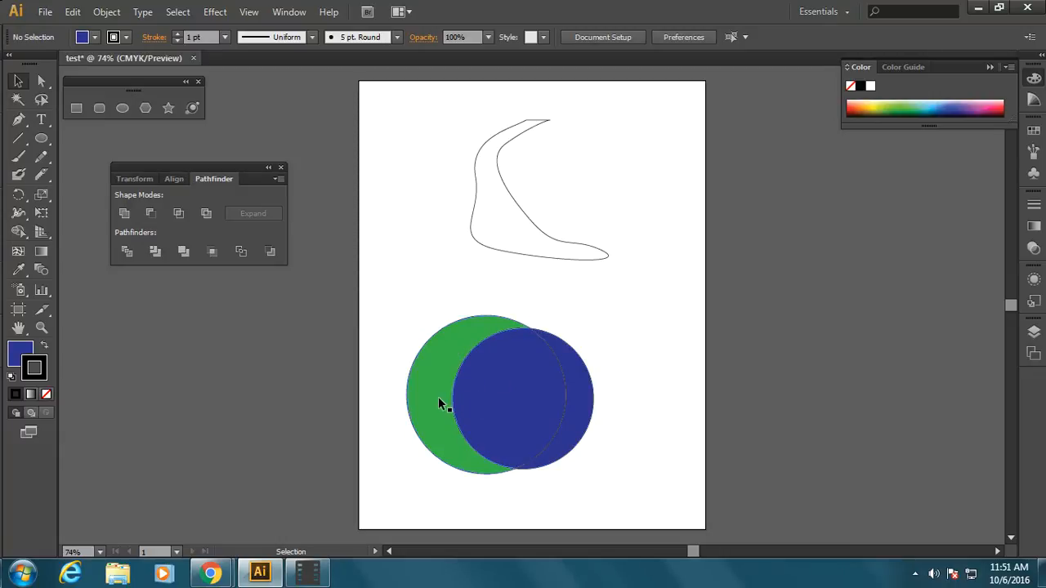
{"action": "left_click", "coordinate": [516, 406]}
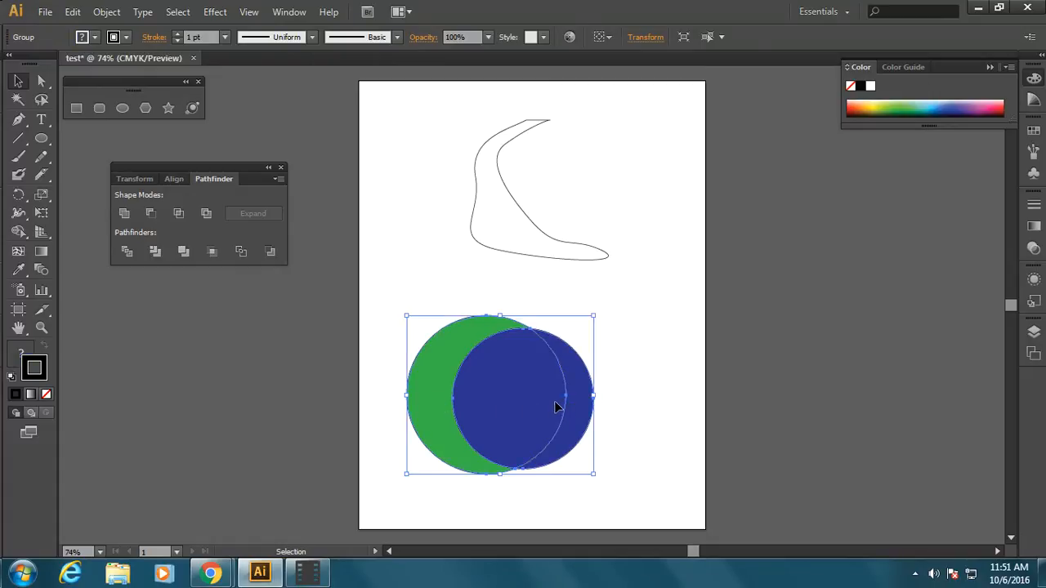
{"action": "right_click", "coordinate": [515, 375]}
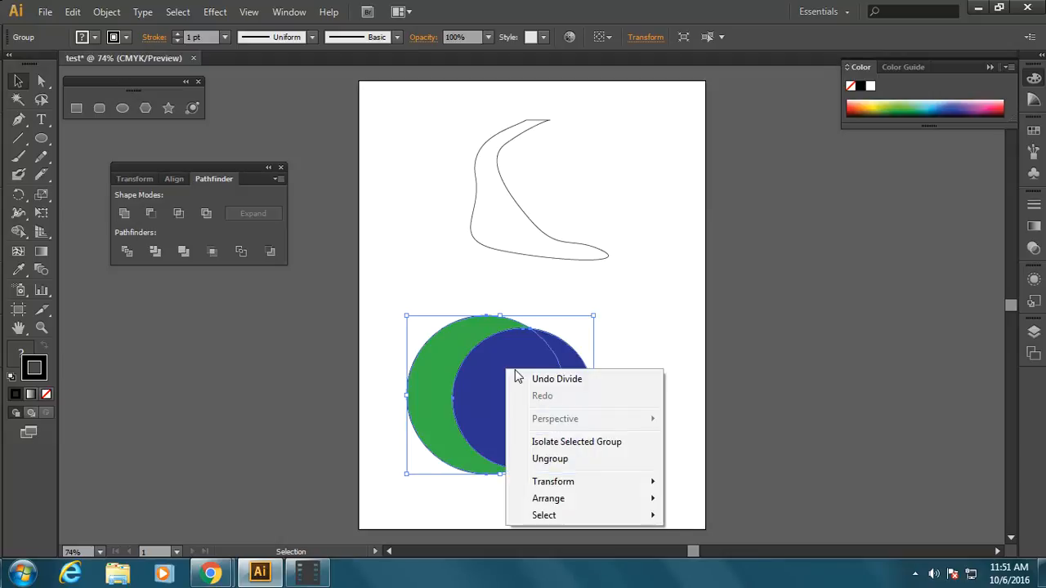
{"action": "left_click", "coordinate": [572, 458]}
{"action": "left_click", "coordinate": [629, 427]}
Step: Separate the divided pieces, moving the blue crescent and blue oval off the page's right side and the green crescent up and left
{"action": "left_click_drag", "start_coordinate": [579, 412], "coordinate": [658, 408]}
{"action": "left_click_drag", "start_coordinate": [532, 405], "coordinate": [751, 257]}
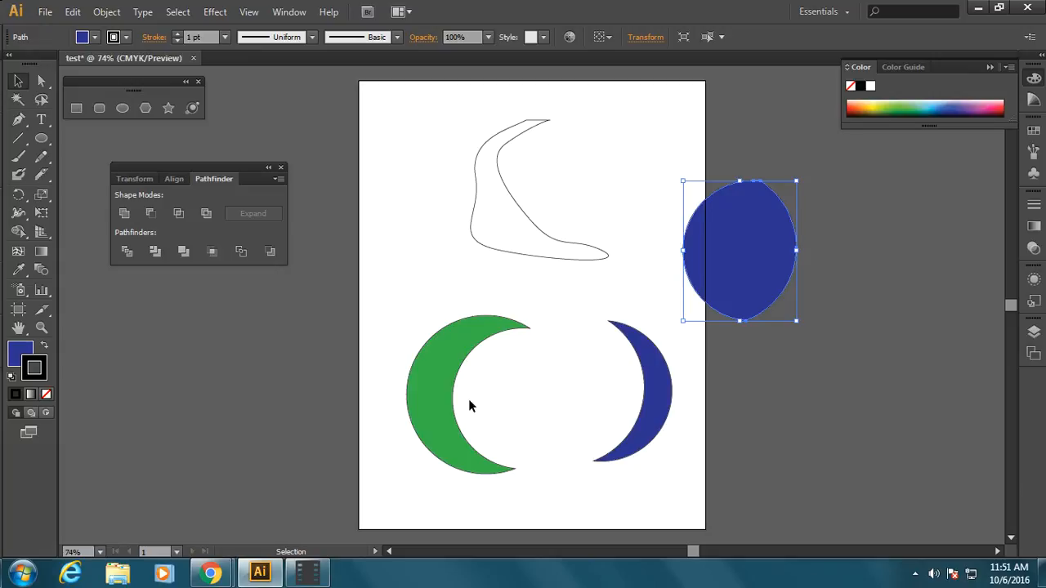
{"action": "left_click_drag", "start_coordinate": [433, 397], "coordinate": [398, 347]}
{"action": "left_click_drag", "start_coordinate": [671, 423], "coordinate": [891, 417]}
{"action": "left_click_drag", "start_coordinate": [748, 261], "coordinate": [900, 245]}
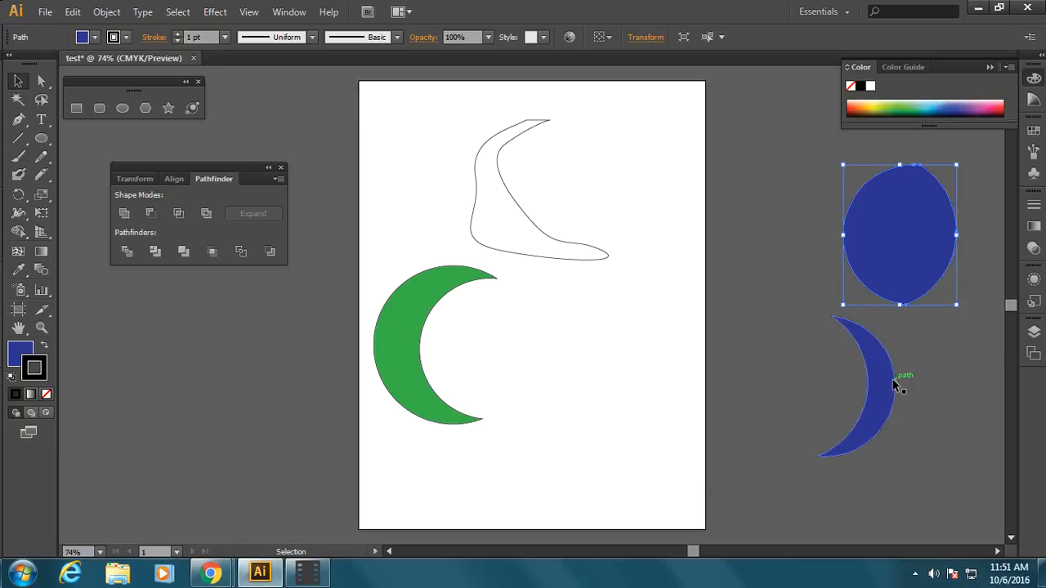
Step: Rotate the green crescent so it opens upward like a smile and place it in the lower middle of the page
{"action": "left_click", "coordinate": [409, 407]}
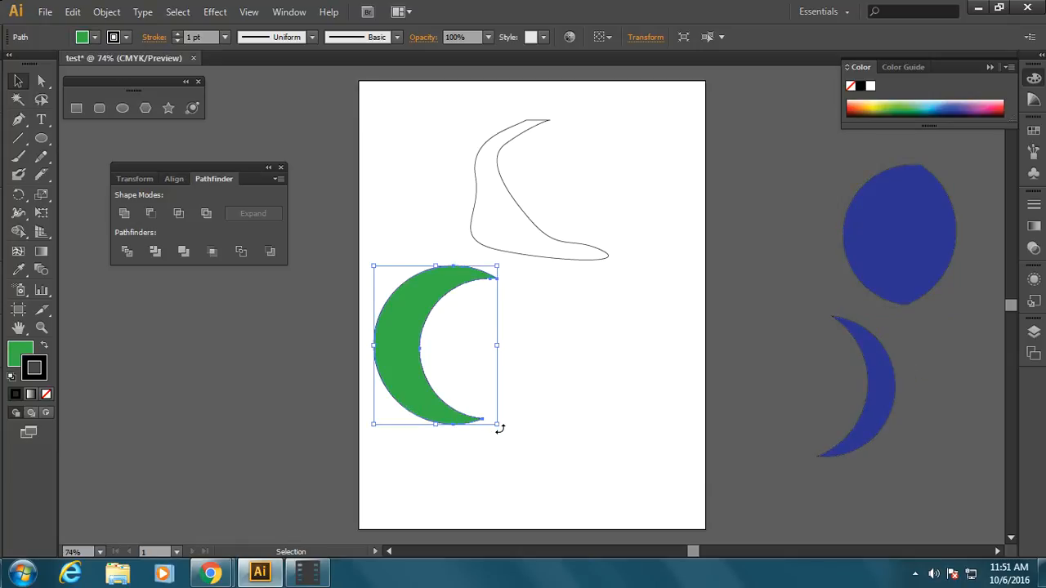
{"action": "left_click_drag", "start_coordinate": [499, 428], "coordinate": [532, 250]}
{"action": "left_click_drag", "start_coordinate": [439, 389], "coordinate": [527, 484]}
Step: Shrink the blue oval and place it inside the smile as a nose, and shrink and rotate the blue crescent into an arch
{"action": "left_click", "coordinate": [904, 245]}
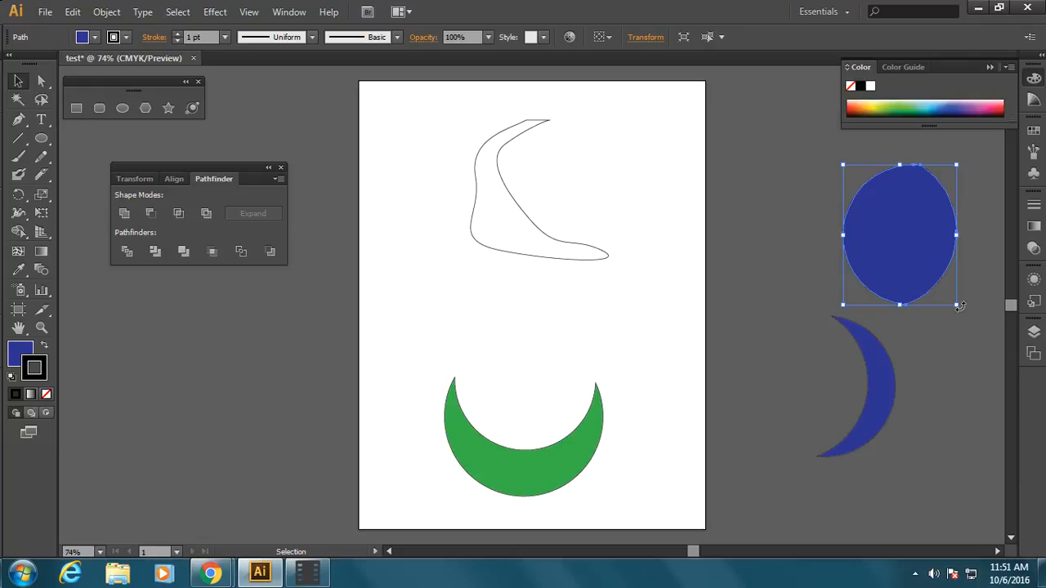
{"action": "left_click_drag", "start_coordinate": [954, 304], "coordinate": [527, 400]}
{"action": "left_click", "coordinate": [885, 401]}
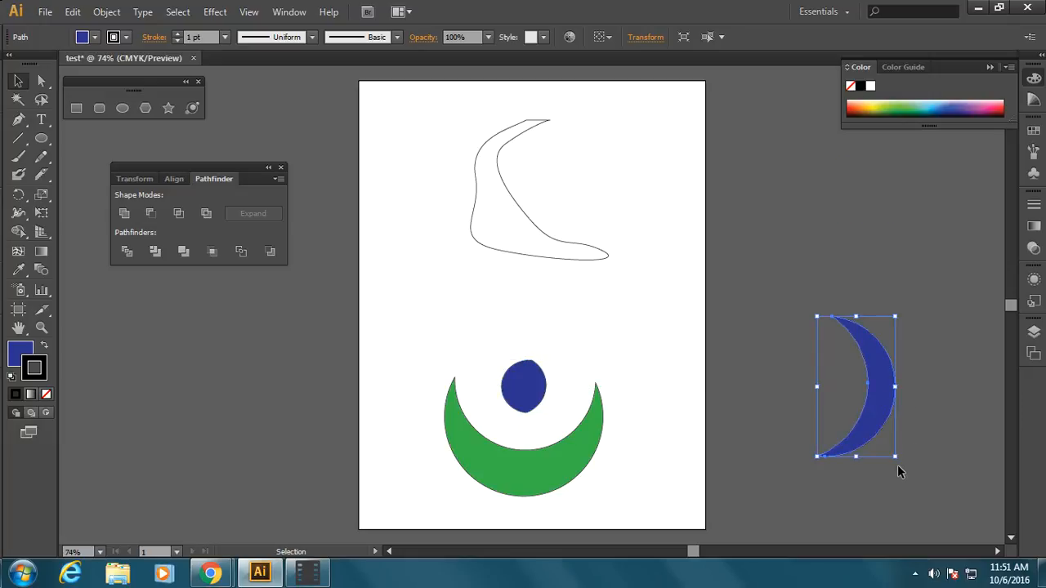
{"action": "left_click_drag", "start_coordinate": [893, 464], "coordinate": [848, 389]}
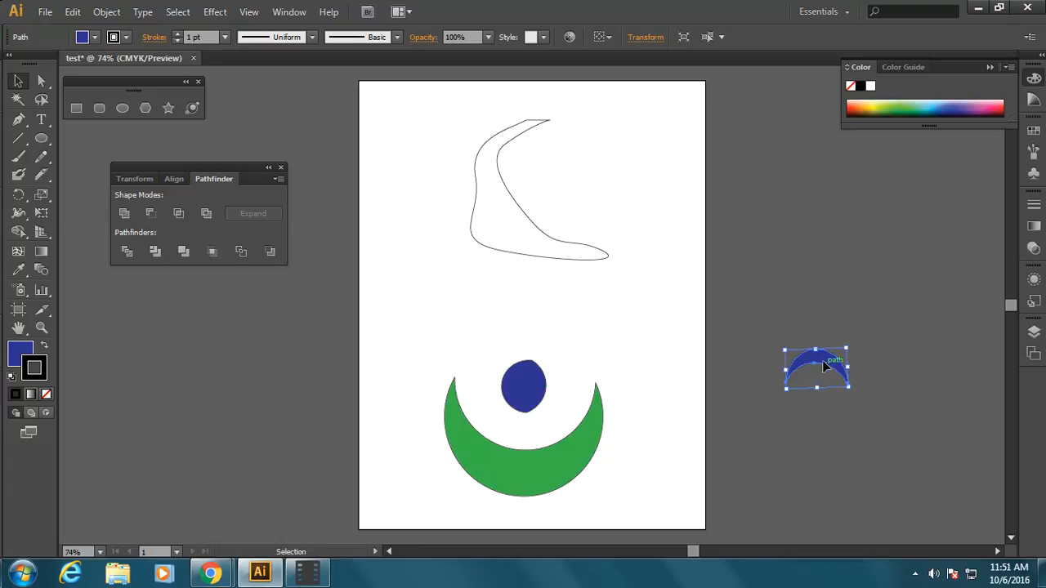
Step: Duplicate the blue arch and place the two arches side by side above the nose as eyes
{"action": "key", "text": "ctrl+v"}
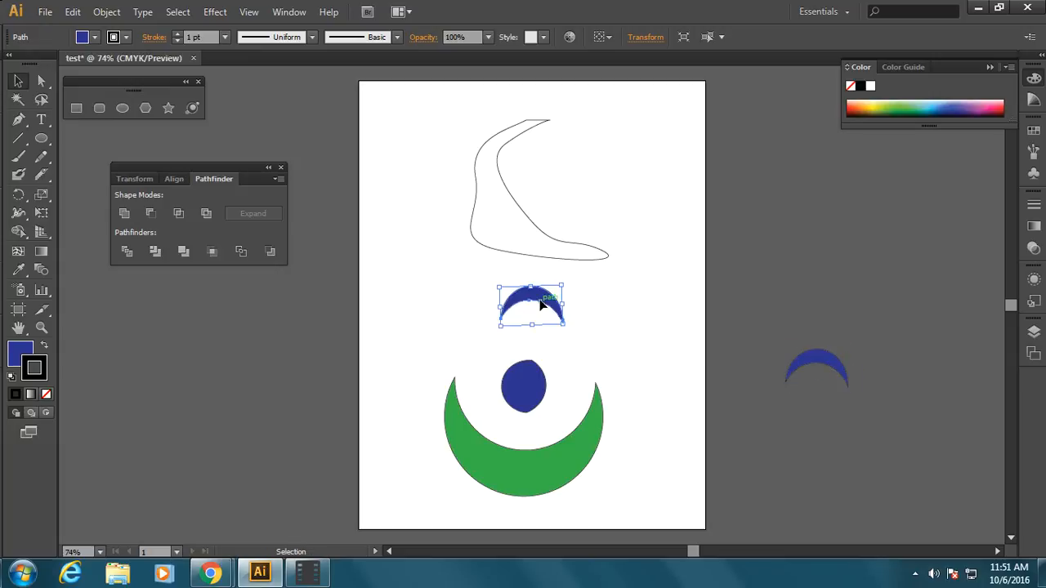
{"action": "left_click_drag", "start_coordinate": [539, 303], "coordinate": [490, 315]}
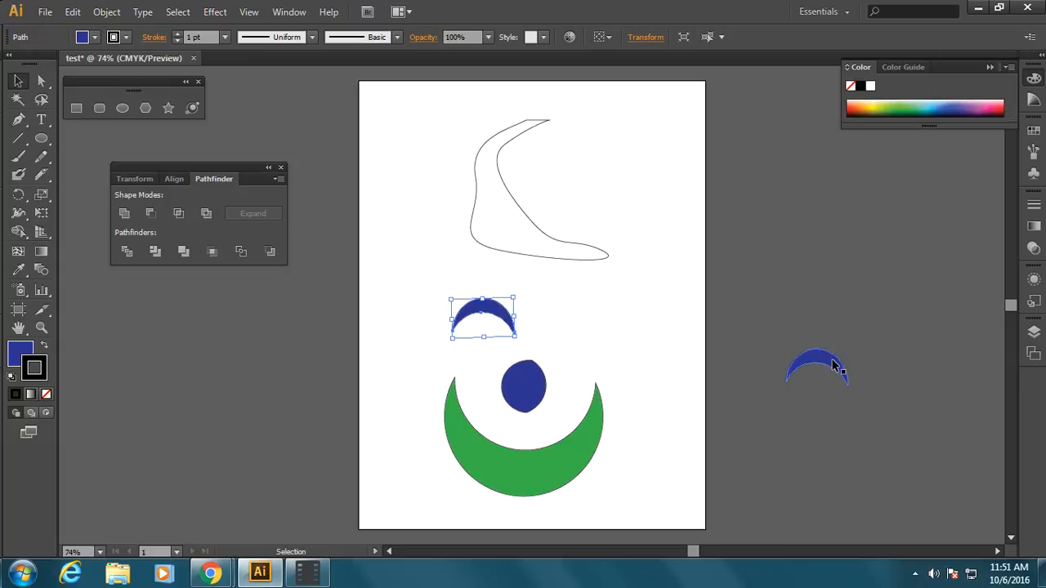
{"action": "left_click_drag", "start_coordinate": [835, 365], "coordinate": [587, 317]}
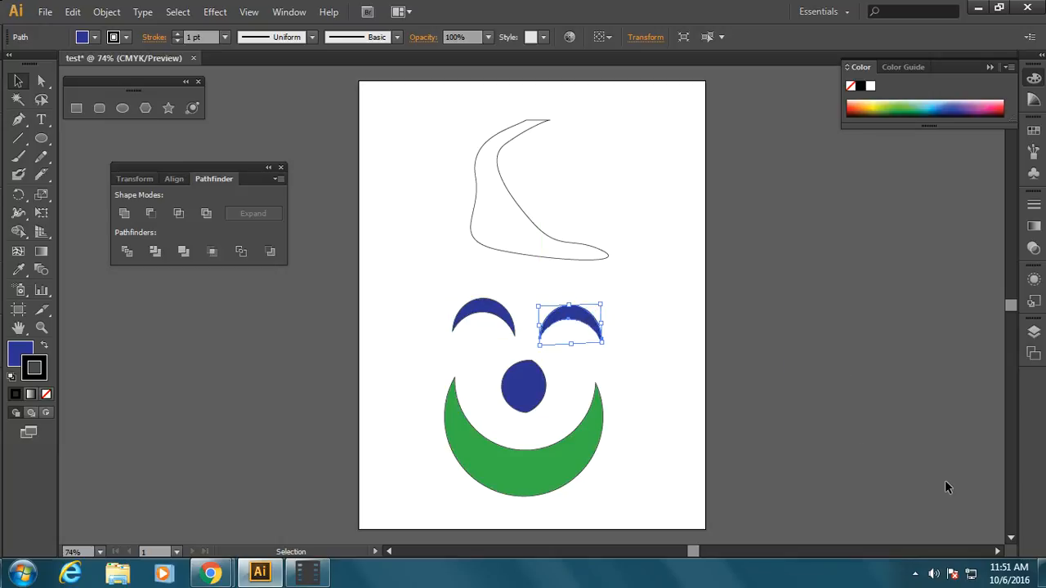
{"action": "left_click", "coordinate": [892, 464]}
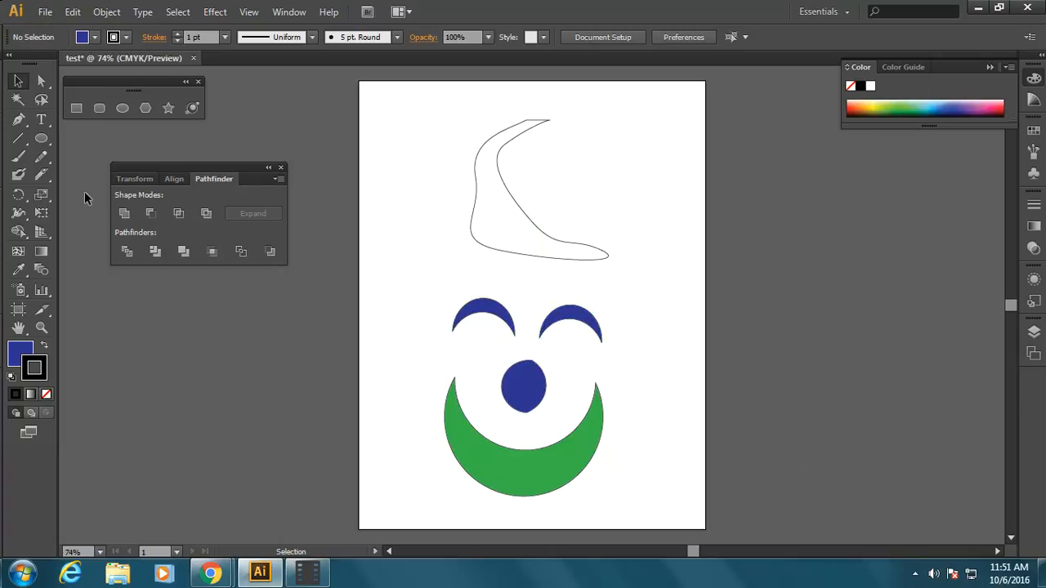
Step: Take the face apart, moving the green crescent left and the blue oval and both arches off the page to the right
{"action": "left_click_drag", "start_coordinate": [486, 461], "coordinate": [389, 439]}
{"action": "left_click_drag", "start_coordinate": [513, 392], "coordinate": [788, 375]}
{"action": "left_click_drag", "start_coordinate": [555, 322], "coordinate": [809, 263]}
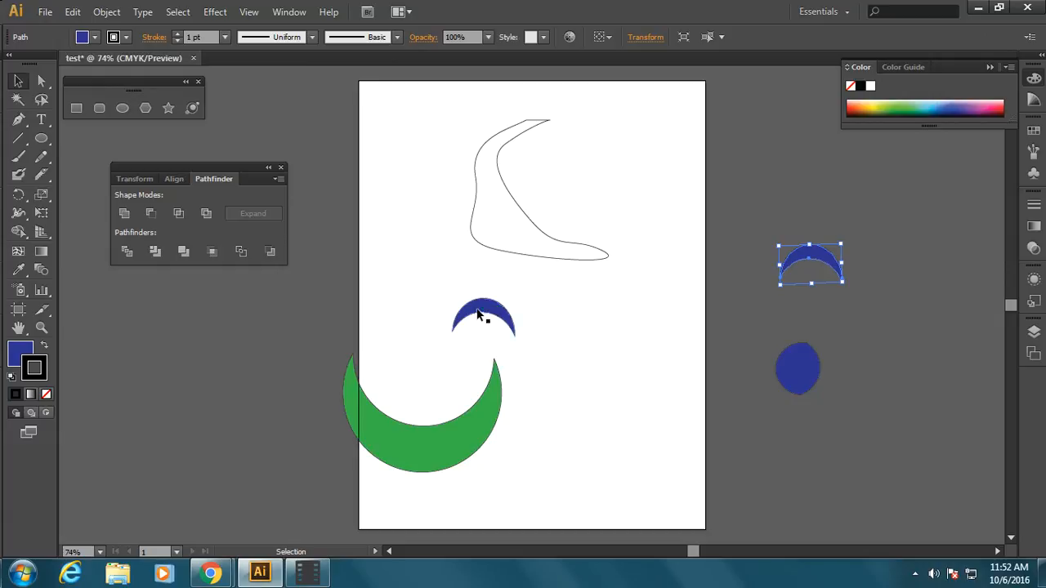
{"action": "left_click_drag", "start_coordinate": [486, 319], "coordinate": [838, 475]}
Step: Move the green crescent back to the middle of the page and lay one blue arch across its lower-right edge
{"action": "left_click_drag", "start_coordinate": [457, 428], "coordinate": [539, 393]}
{"action": "left_click_drag", "start_coordinate": [858, 476], "coordinate": [580, 416]}
{"action": "left_click", "coordinate": [634, 407]}
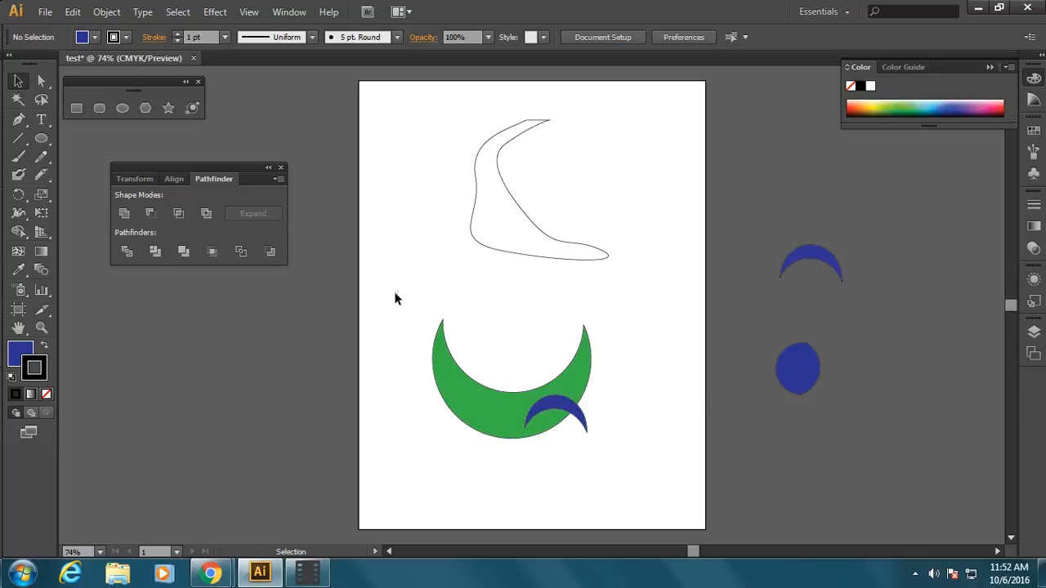
Step: Divide the green crescent and the overlapping blue arch with Pathfinder, and ungroup the pieces
{"action": "left_click_drag", "start_coordinate": [395, 298], "coordinate": [650, 459]}
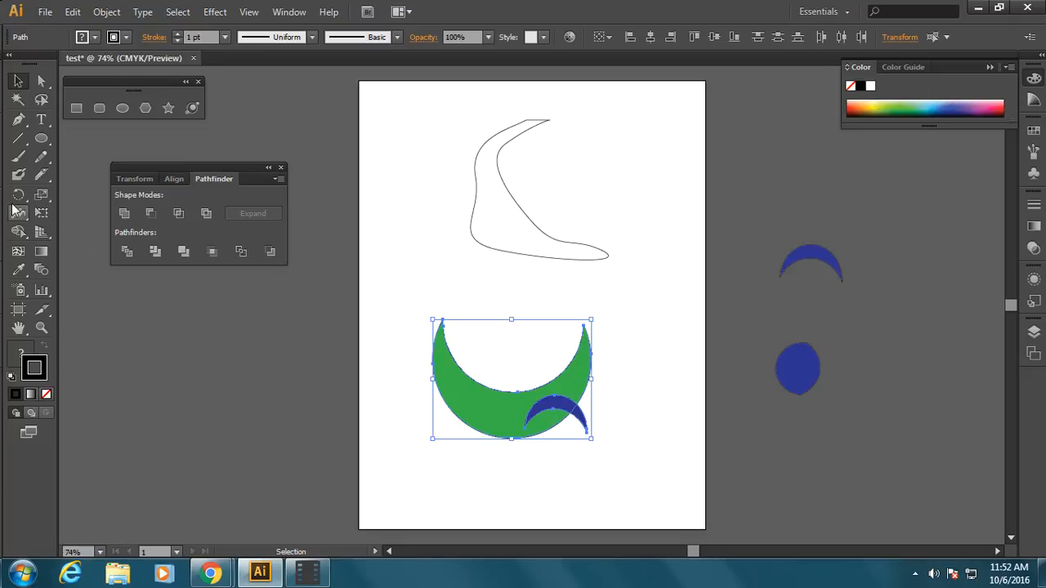
{"action": "left_click", "coordinate": [127, 251]}
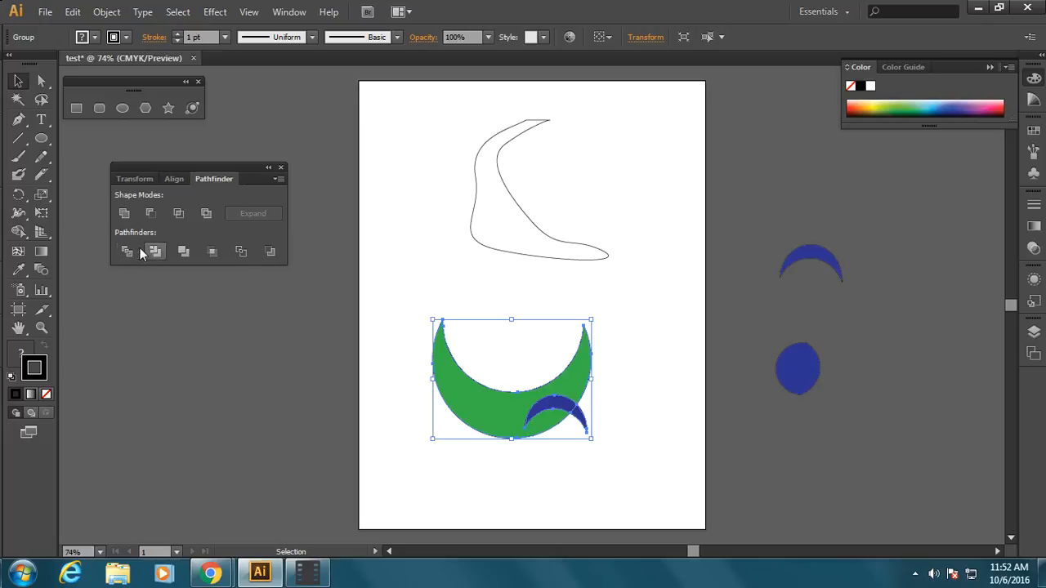
{"action": "right_click", "coordinate": [497, 401]}
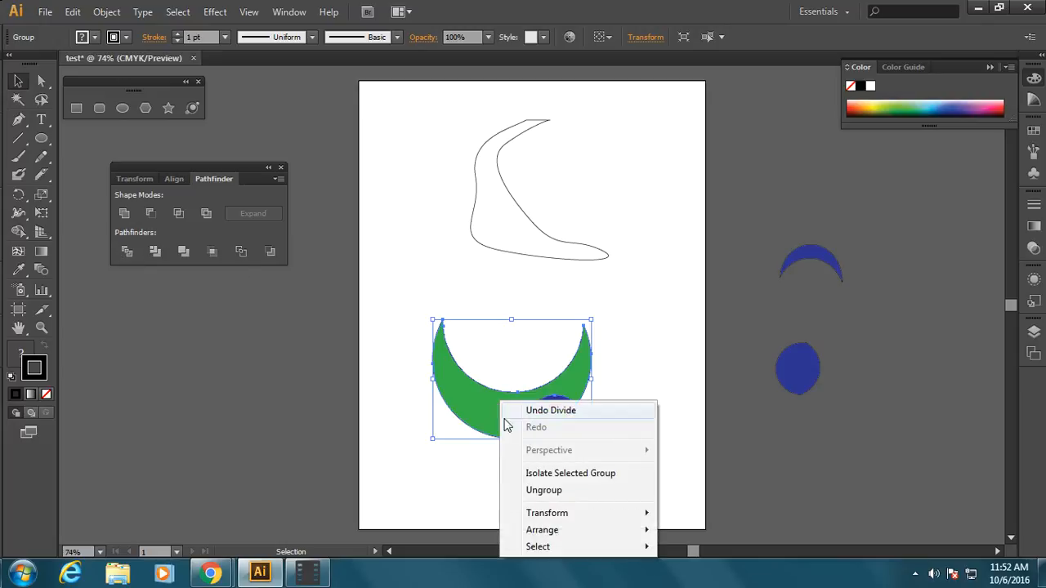
{"action": "left_click", "coordinate": [541, 491]}
{"action": "left_click", "coordinate": [601, 422]}
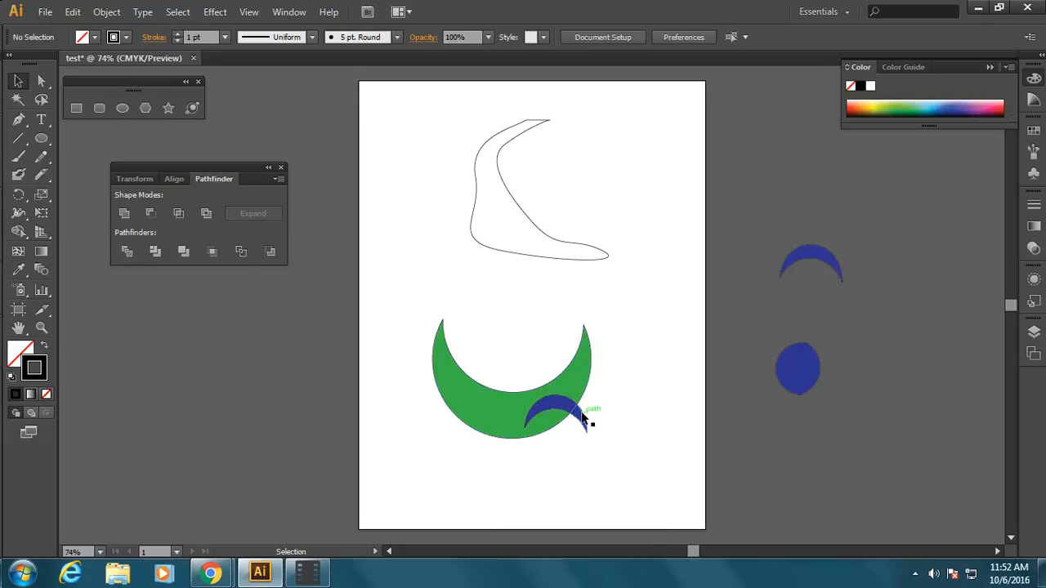
Step: Pull the two blue arch fragments out below the green crescent and move the cut crescent up and left
{"action": "left_click_drag", "start_coordinate": [582, 417], "coordinate": [620, 431]}
{"action": "left_click_drag", "start_coordinate": [556, 406], "coordinate": [571, 455]}
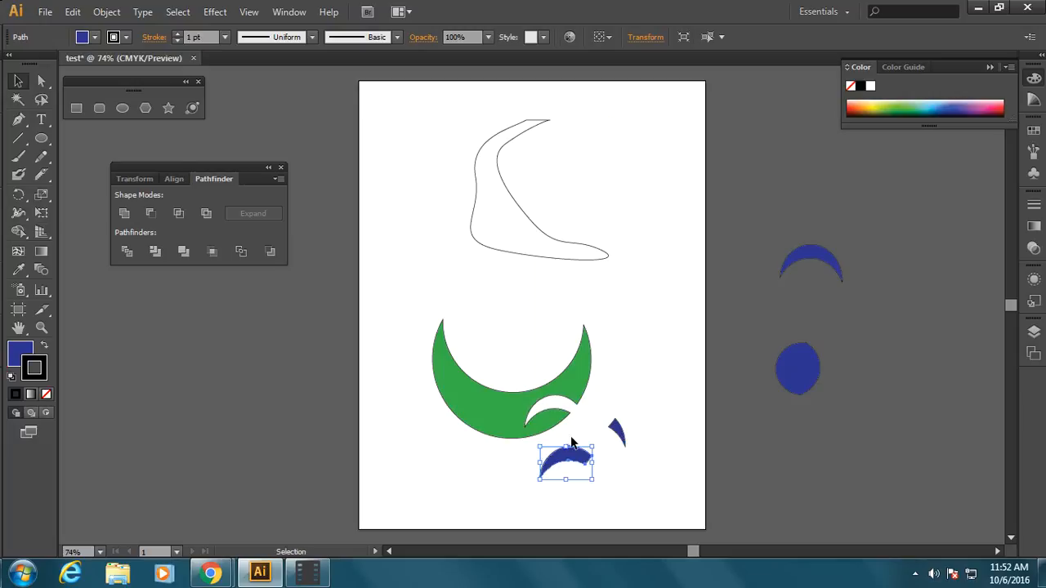
{"action": "left_click_drag", "start_coordinate": [577, 397], "coordinate": [525, 363]}
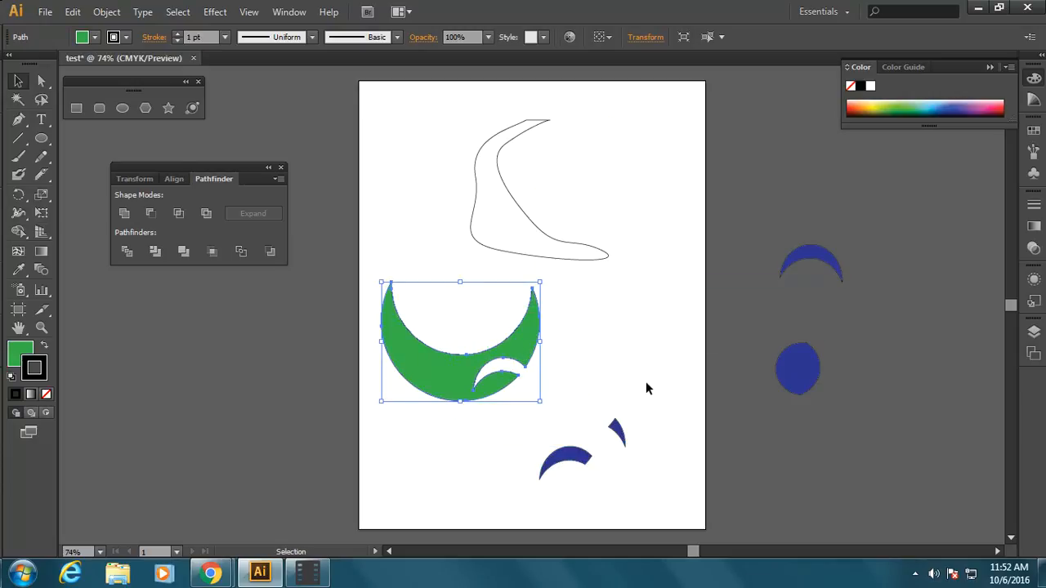